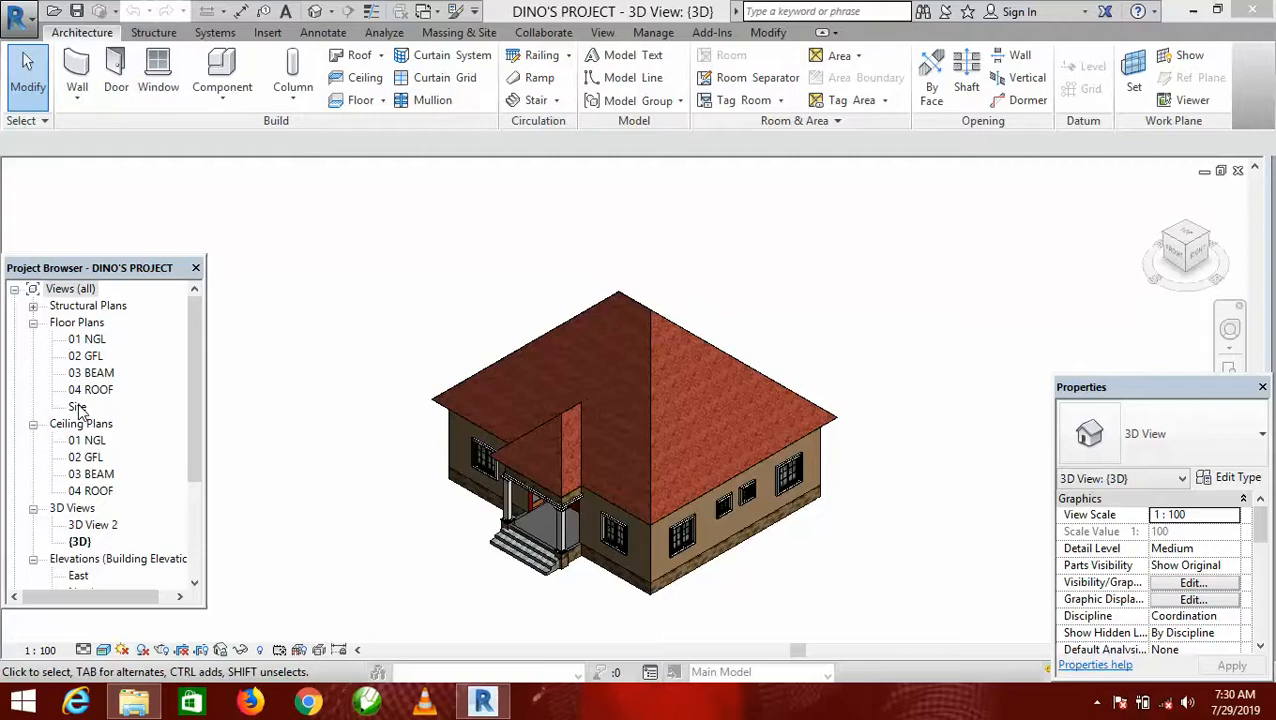
Open the Site floor plan to show the roof of the house from above.
double_click(77, 407)
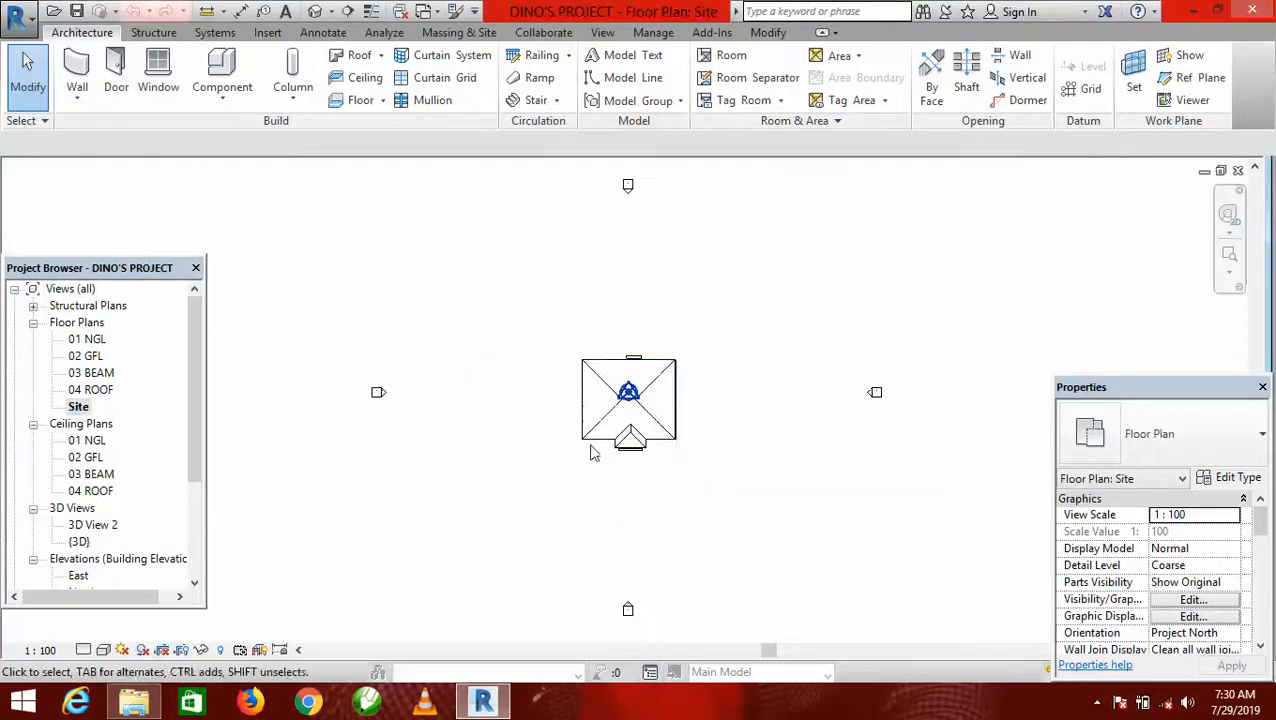
scroll(640, 413, "up", 4)
scroll(640, 413, "up", 1)
scroll(698, 393, "down", 1)
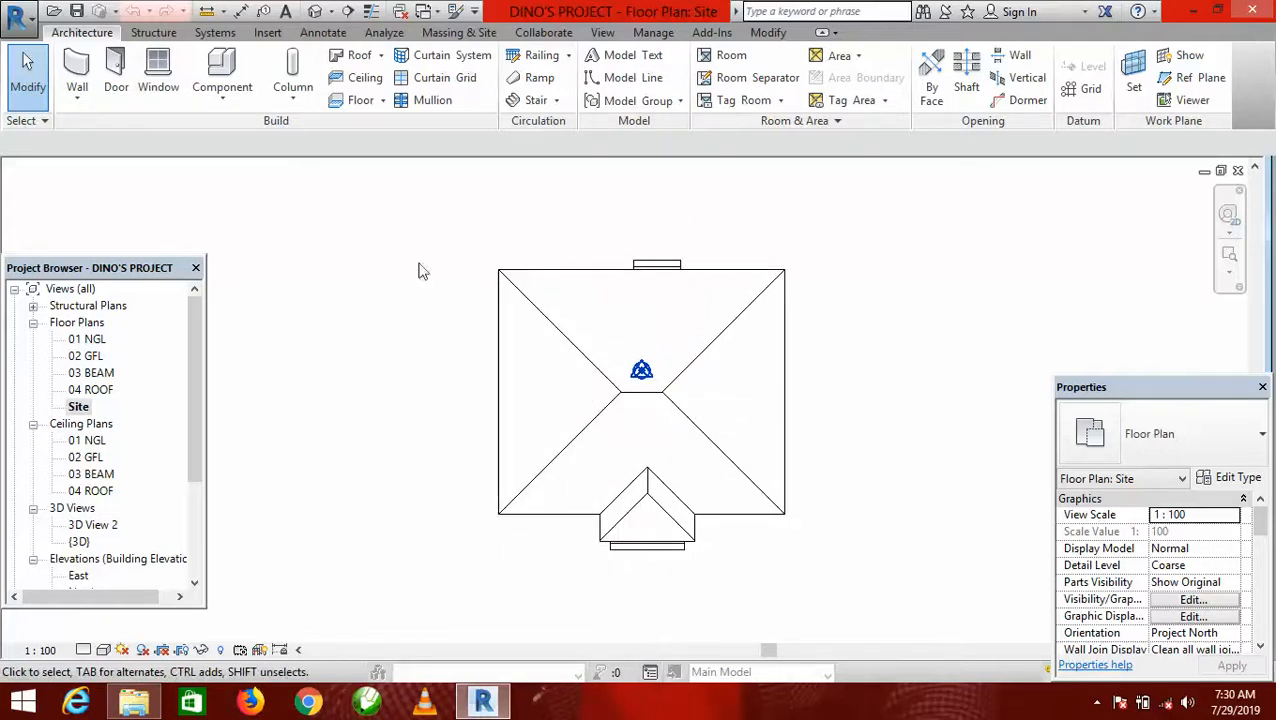
Start placing a component and load the Roof Ridge Cap family from the Generic library folder.
left_click(225, 97)
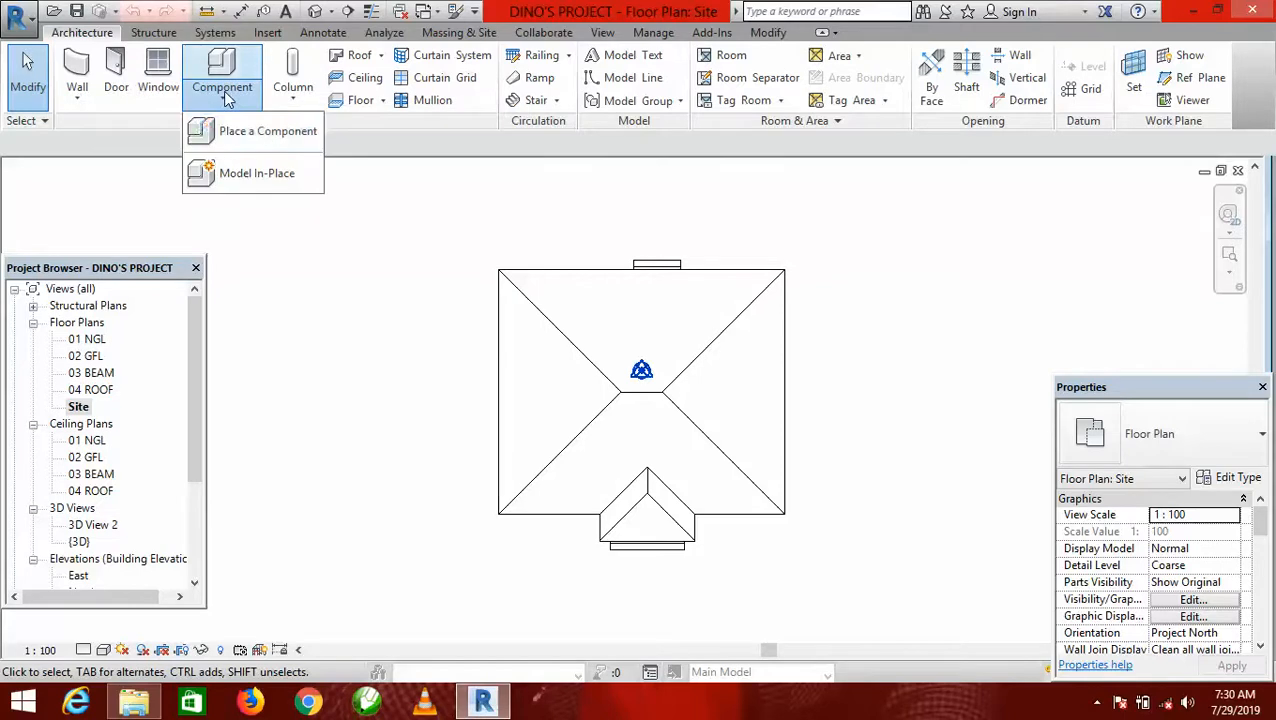
left_click(257, 138)
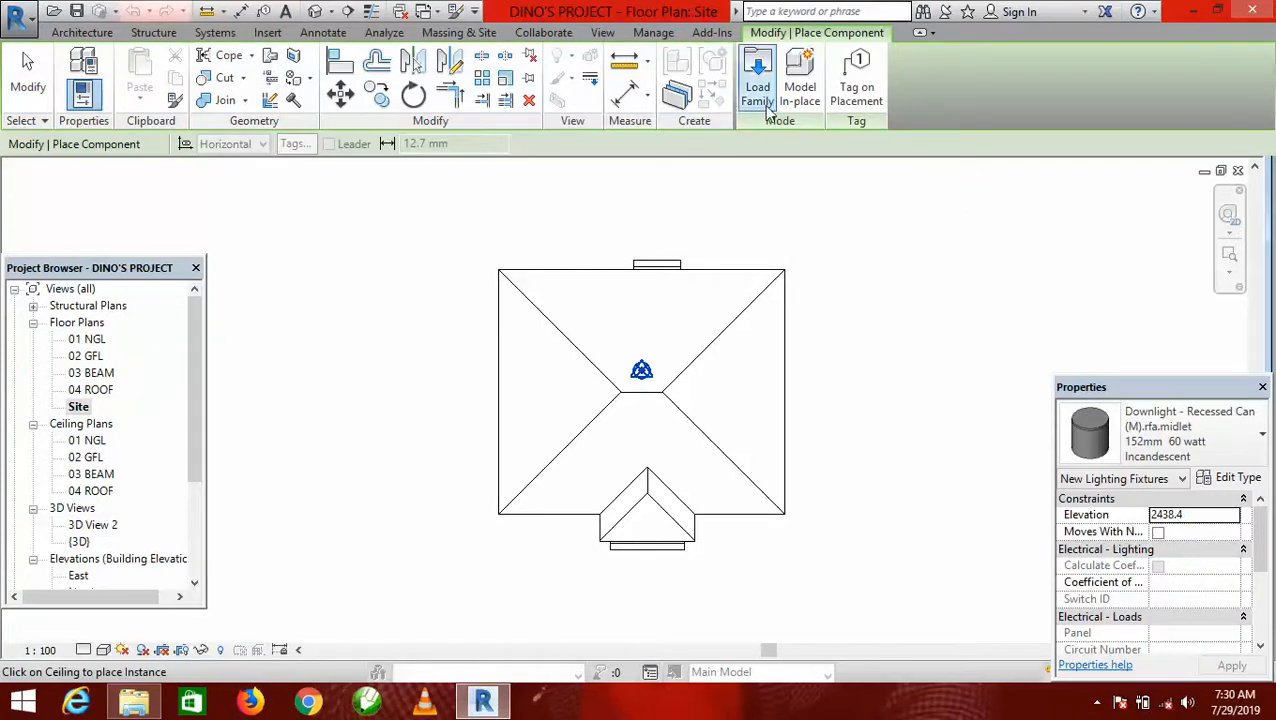
left_click(760, 92)
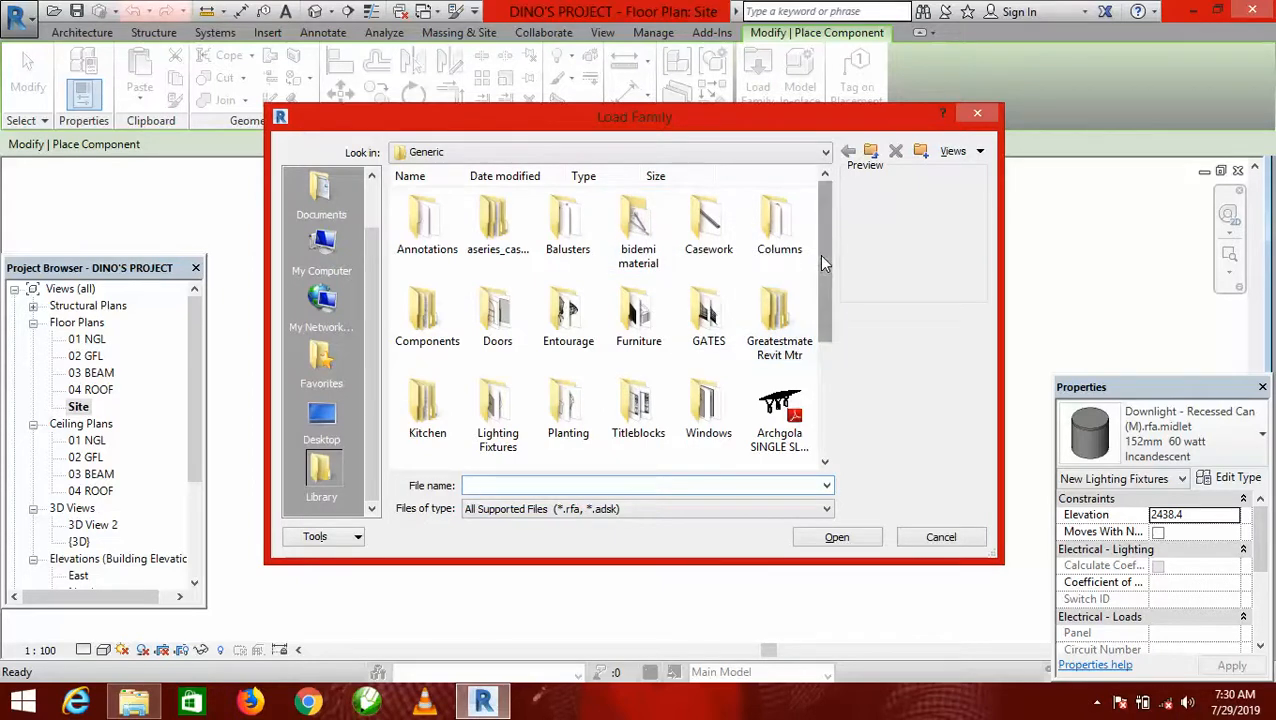
left_click_drag(823, 256, 837, 388)
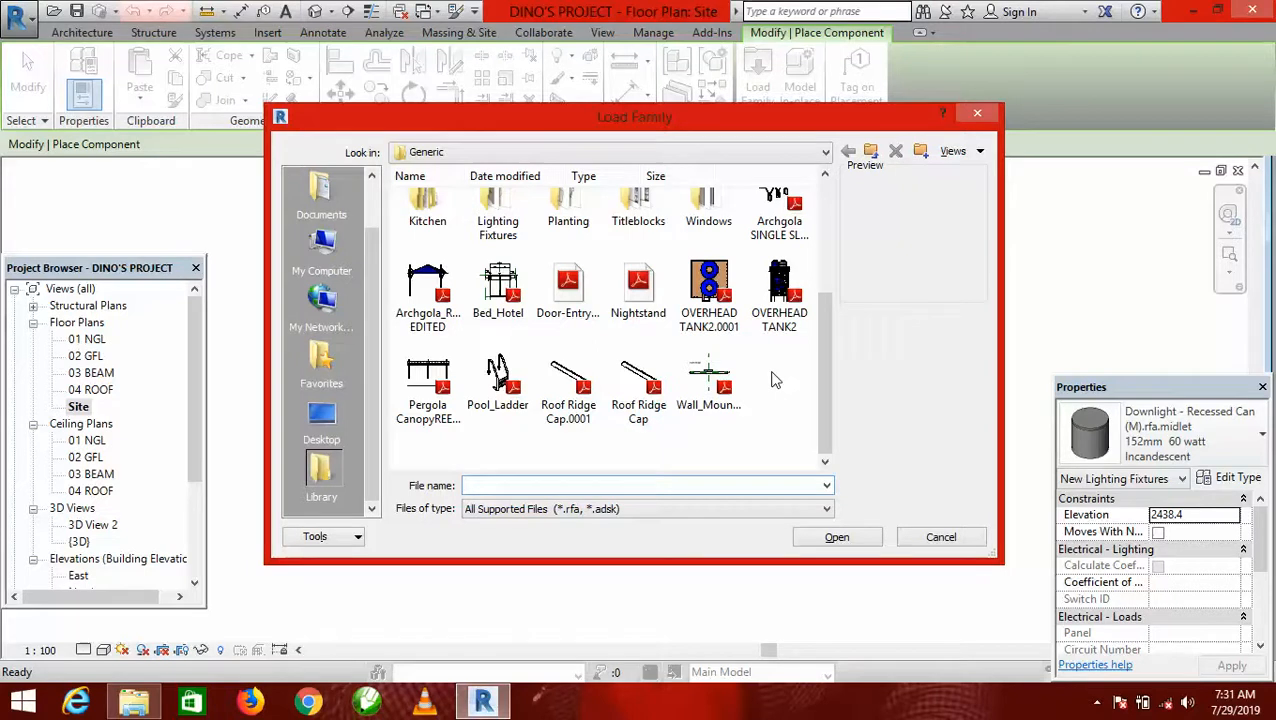
left_click(641, 388)
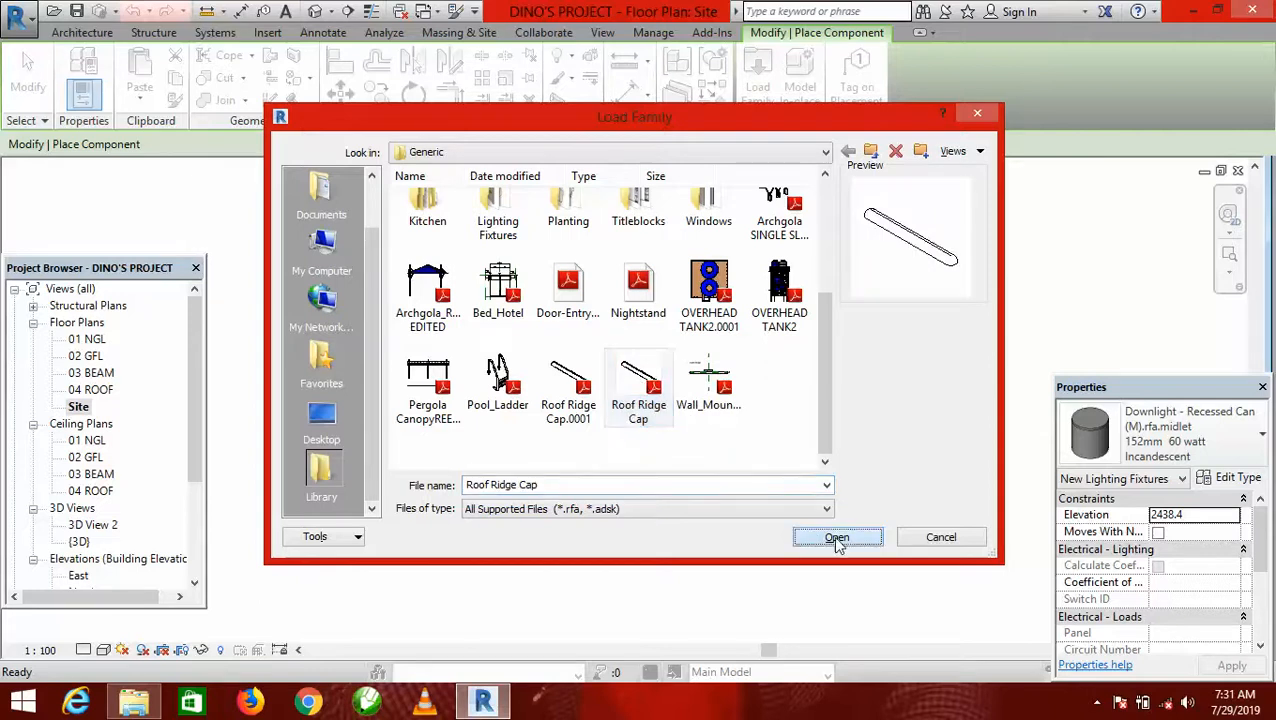
left_click(834, 540)
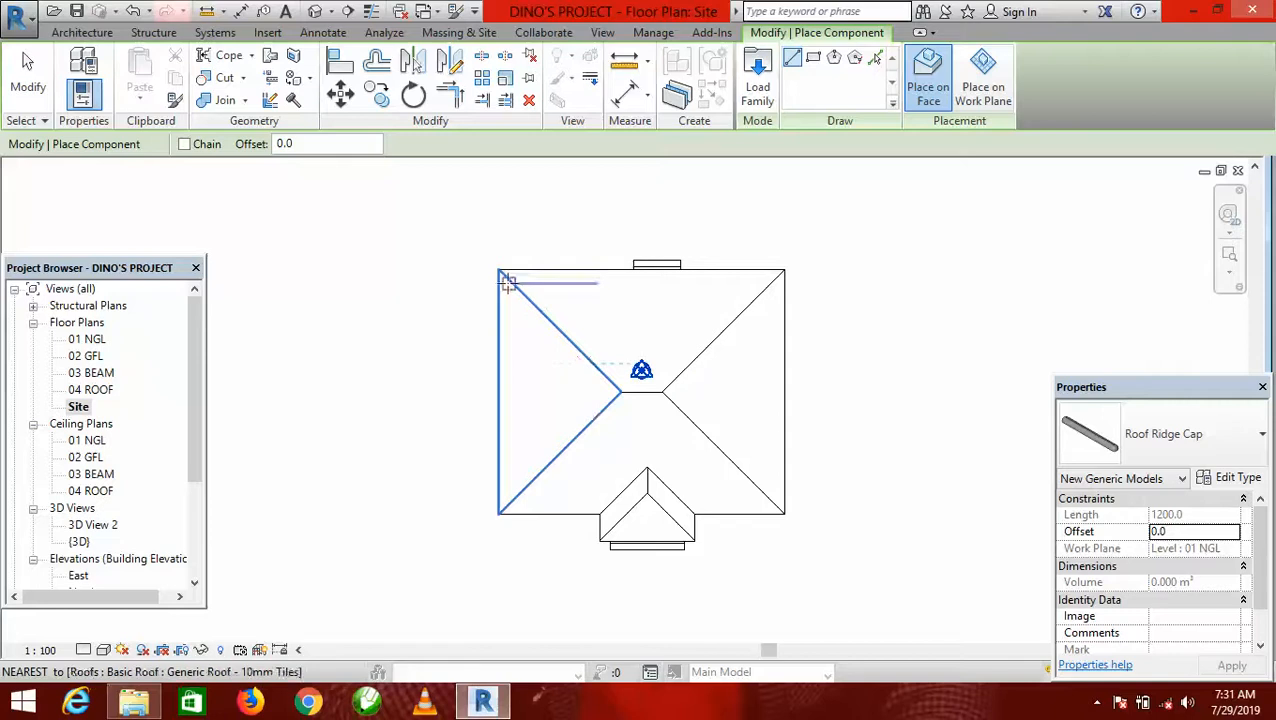
Place a roof ridge cap about 8500 mm long on the main roof's rear-left hip, from the eave corner to just short of the ridge.
scroll(498, 271, "up", 3)
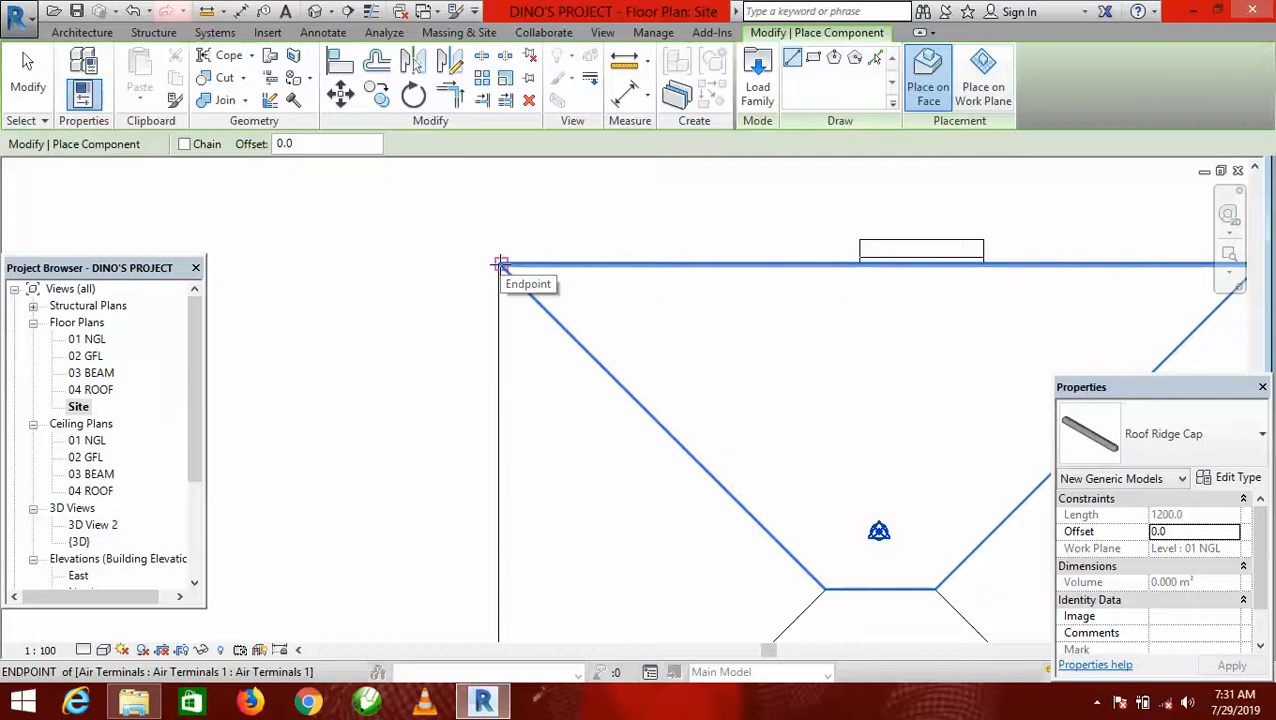
left_click(501, 264)
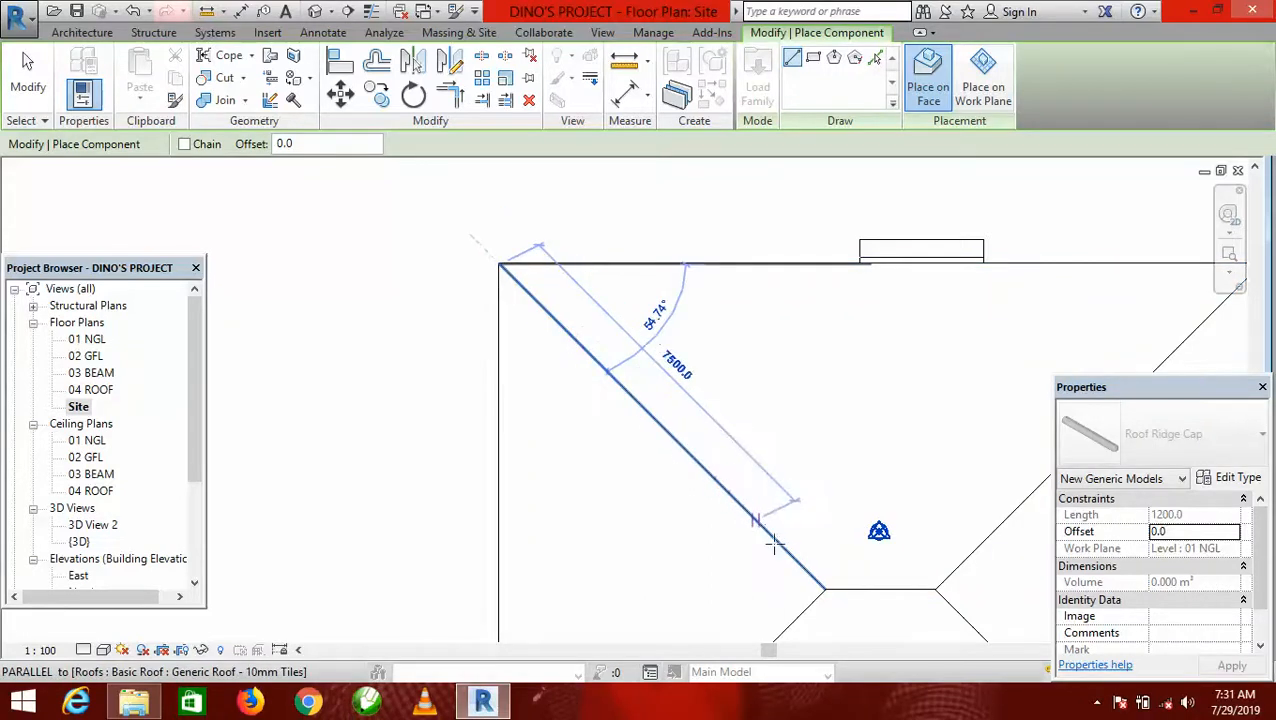
left_click(823, 585)
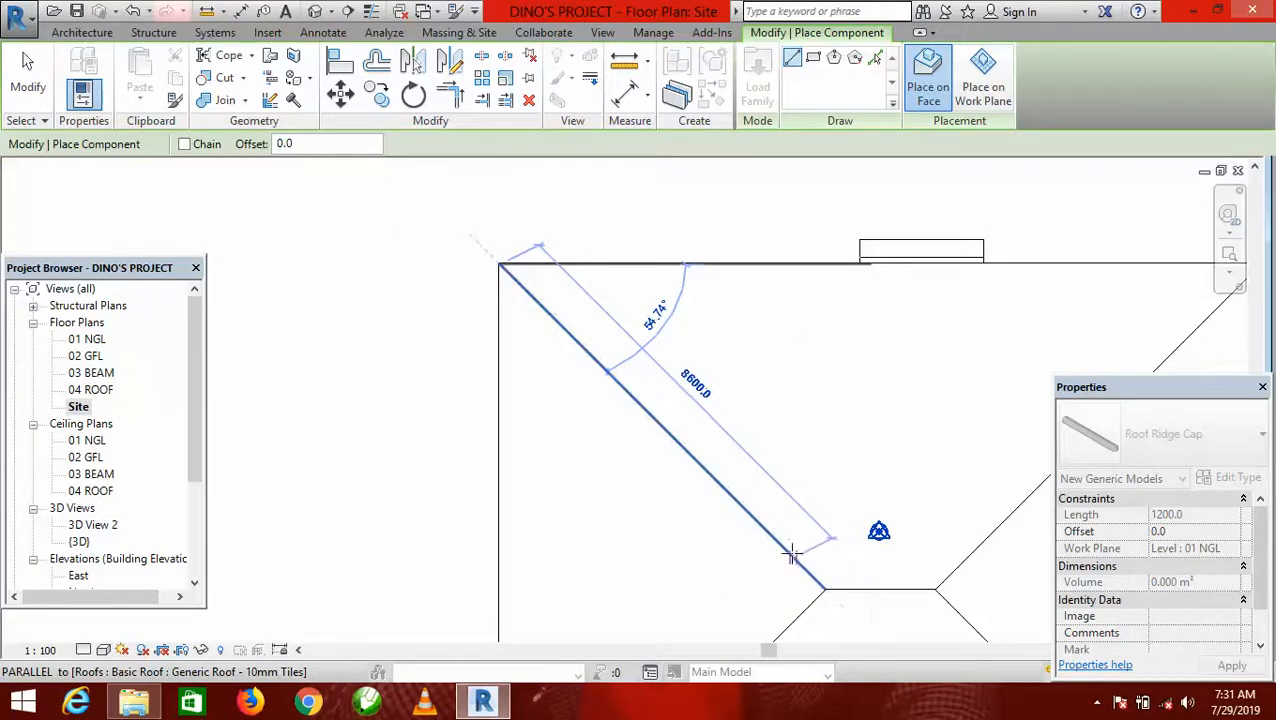
left_click(790, 553)
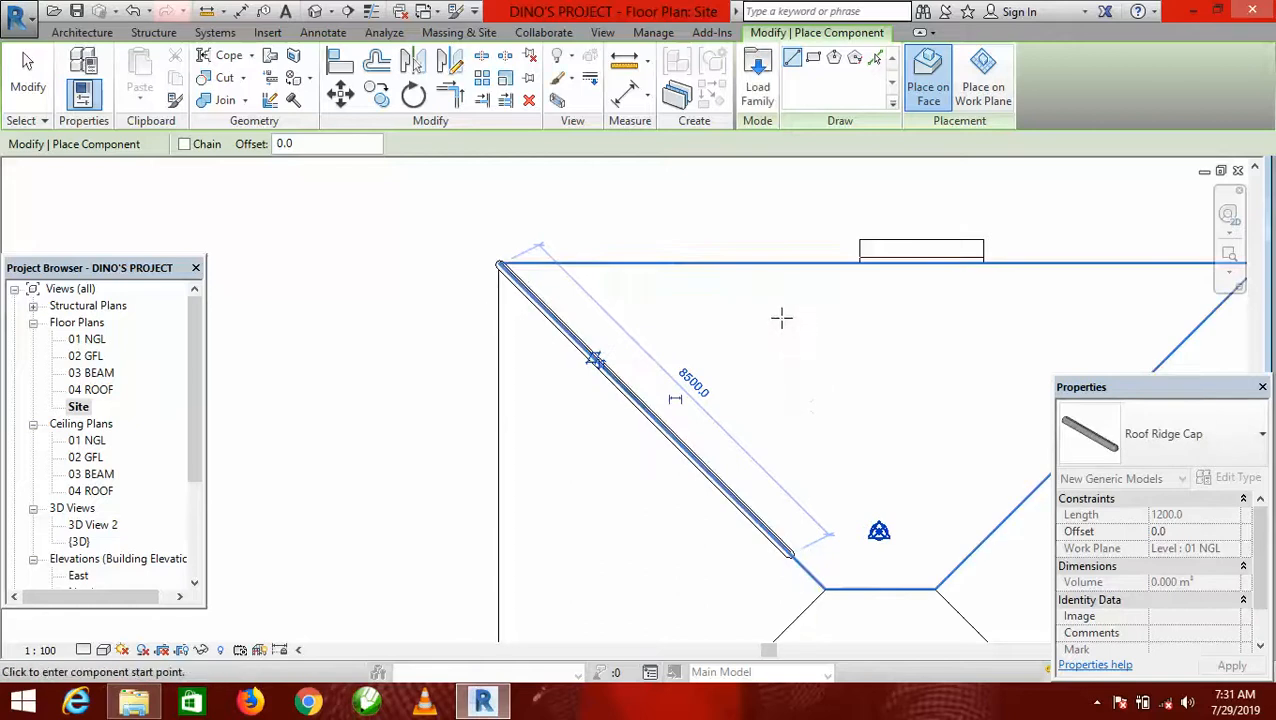
Place a roof ridge cap about 8400 mm long on the main roof's front-left hip, starting at the eave corner.
scroll(781, 318, "down", 3)
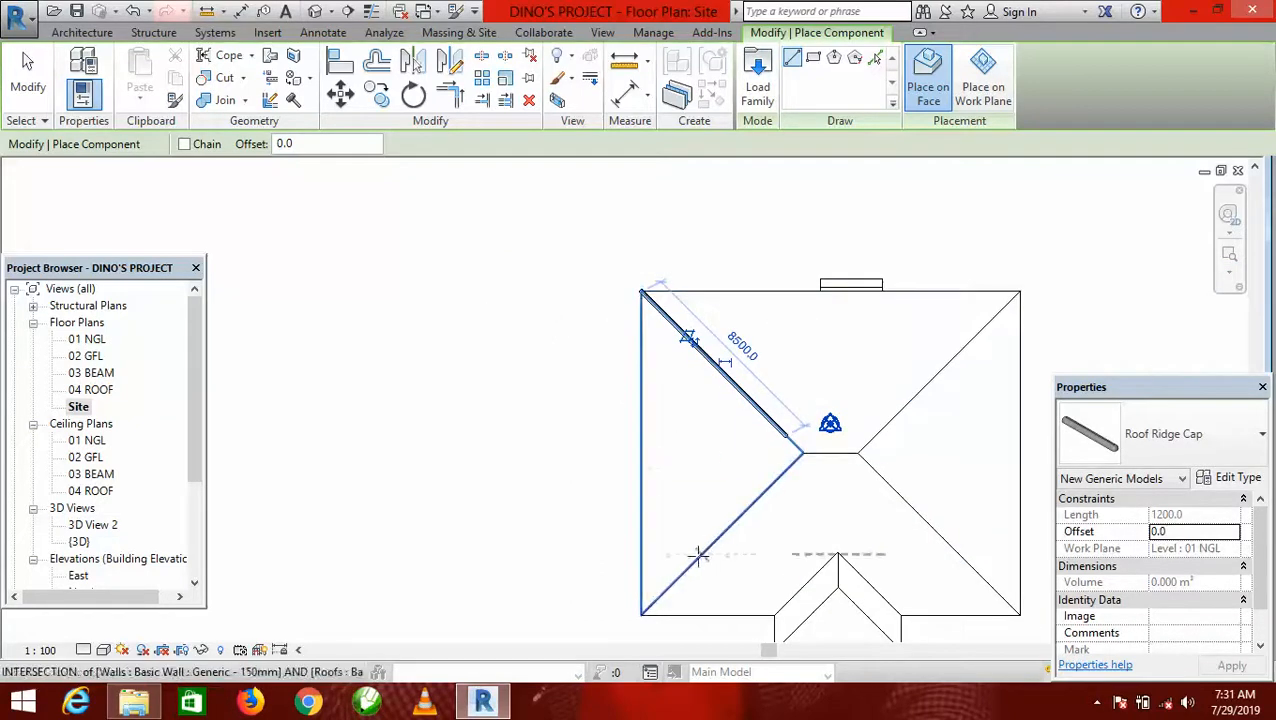
scroll(630, 620, "up", 3)
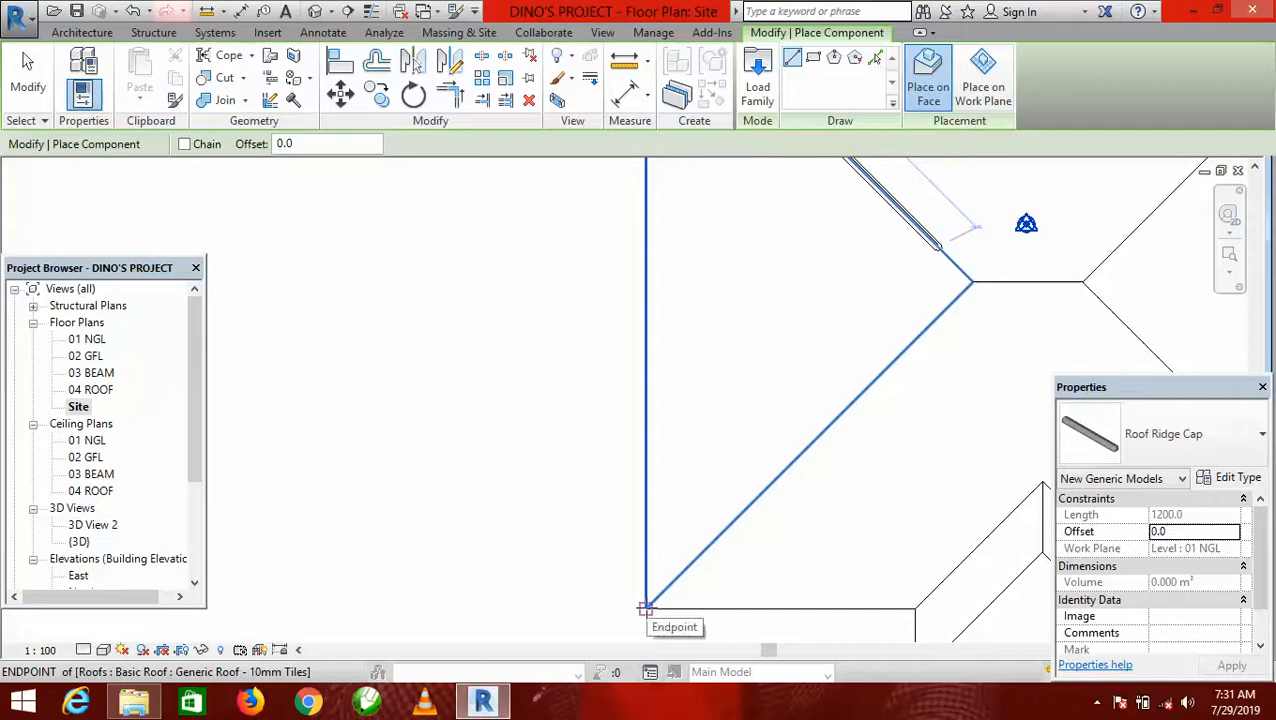
left_click(645, 607)
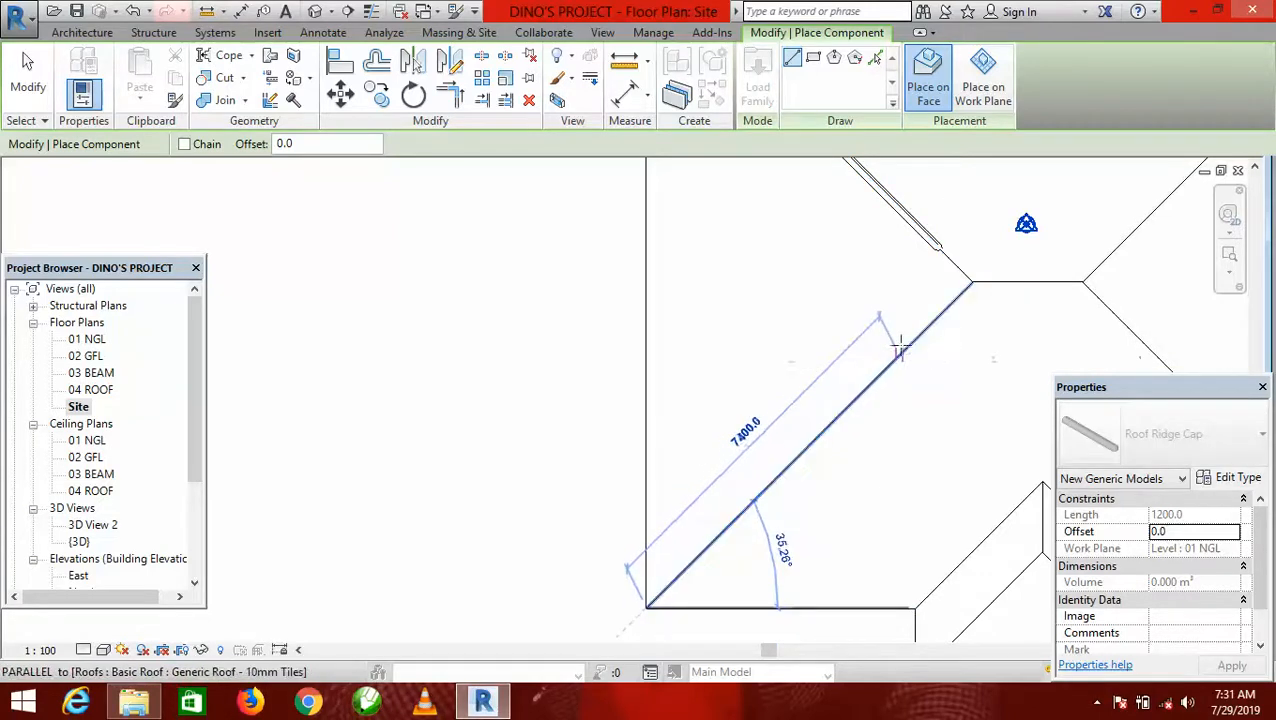
left_click(932, 323)
Place a roof ridge cap on the main roof's rear-right hip, from the eave corner to just short of the ridge.
scroll(712, 419, "down", 5)
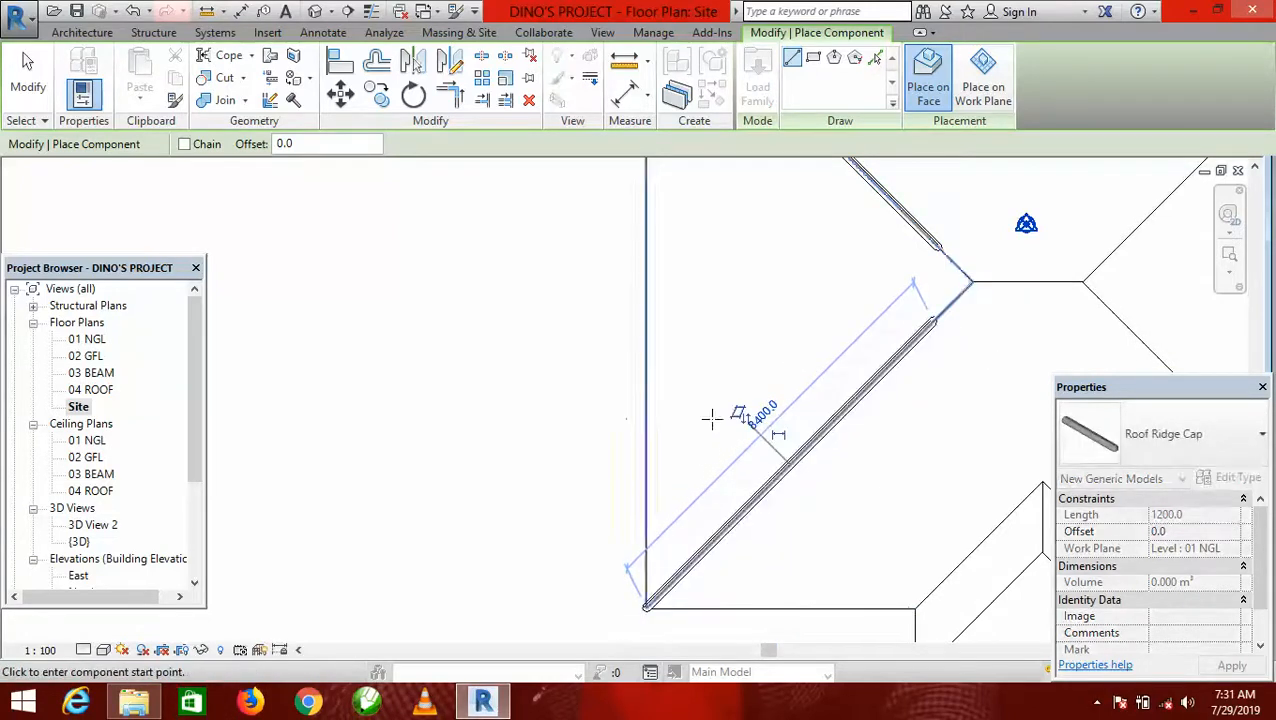
scroll(425, 585, "up", 4)
scroll(858, 296, "up", 4)
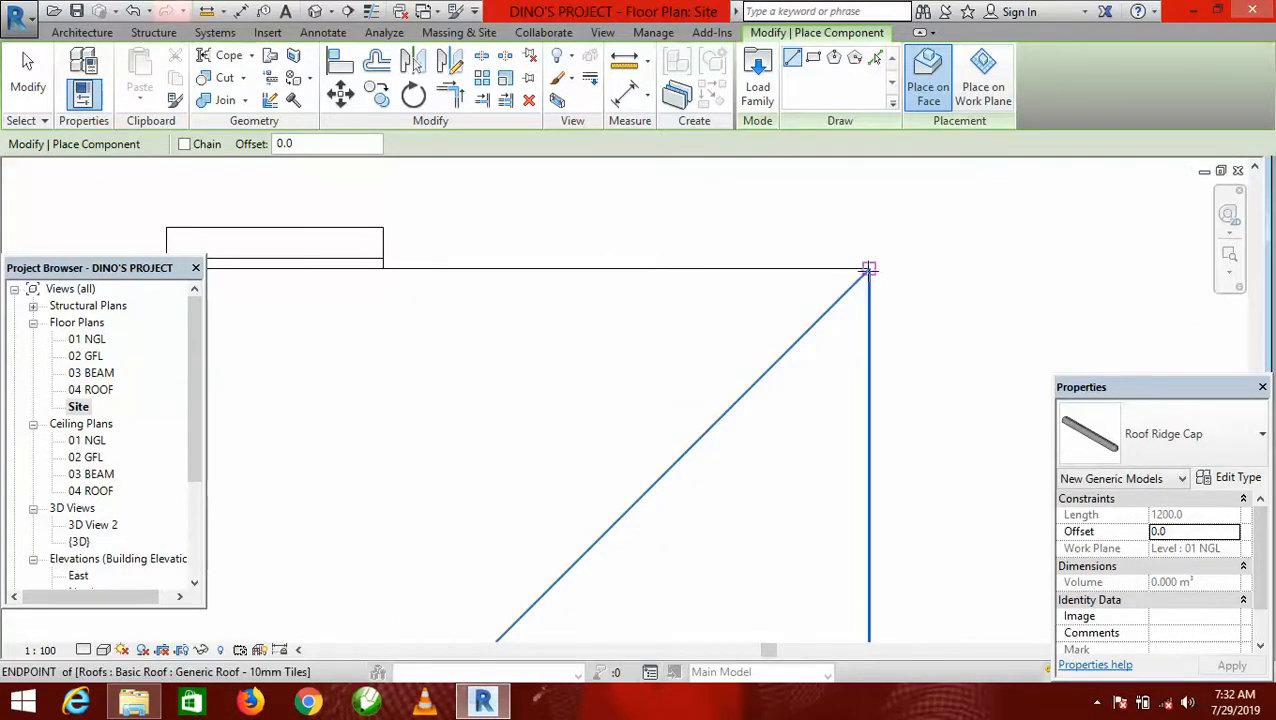
left_click(868, 270)
scroll(868, 270, "down", 3)
left_click(710, 436)
Place a roof ridge cap about 8614 mm long on the main roof's front-right hip, starting at the eave corner.
scroll(729, 319, "down", 3)
scroll(800, 487, "up", 5)
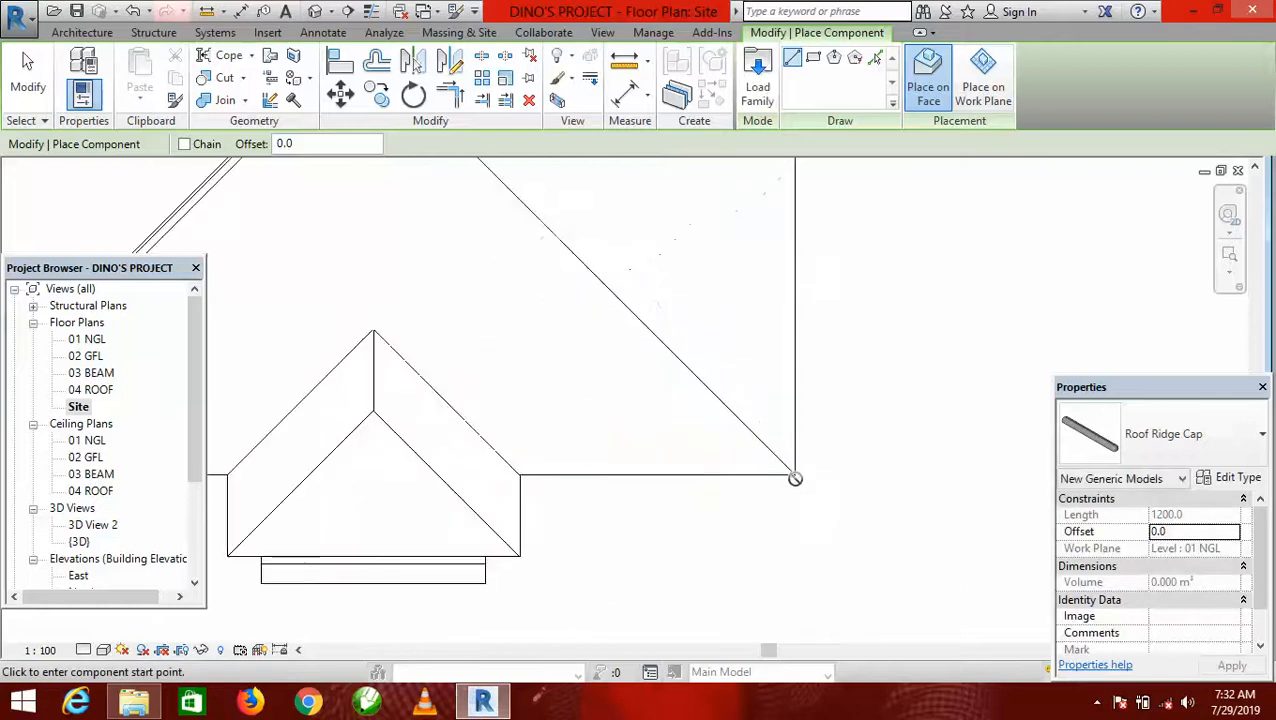
left_click(794, 475)
scroll(794, 475, "down", 3)
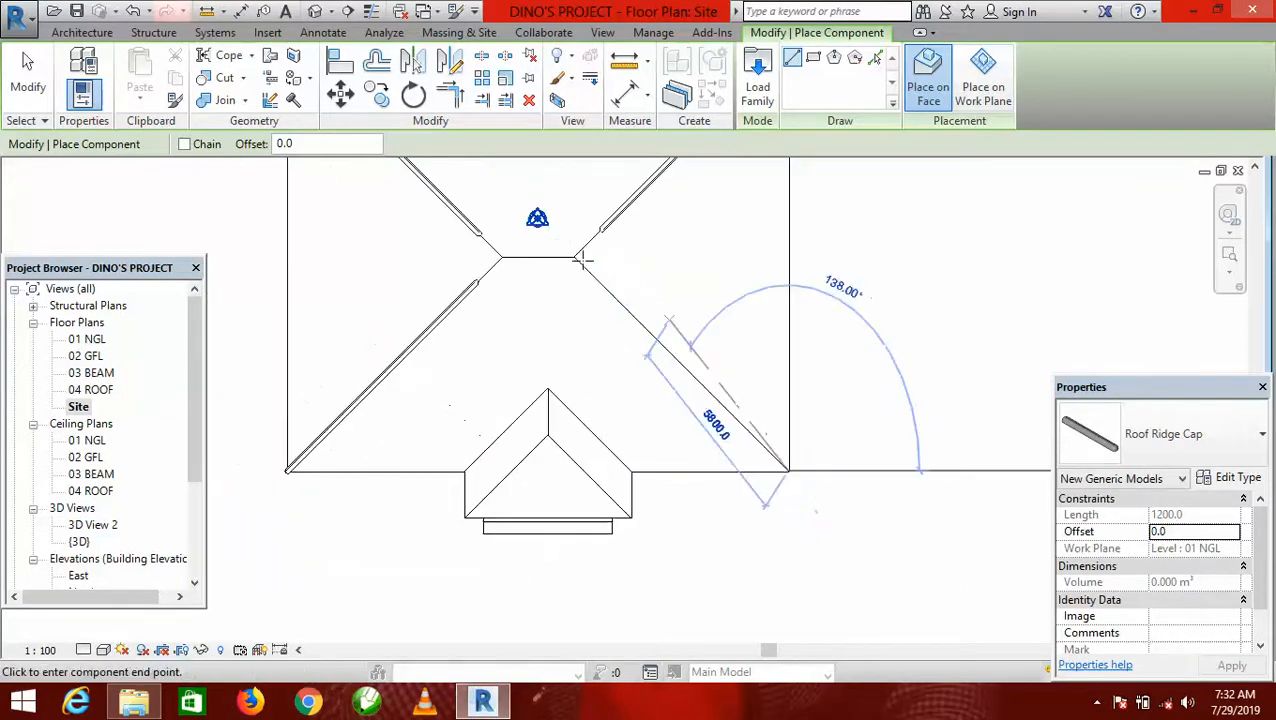
left_click(595, 280)
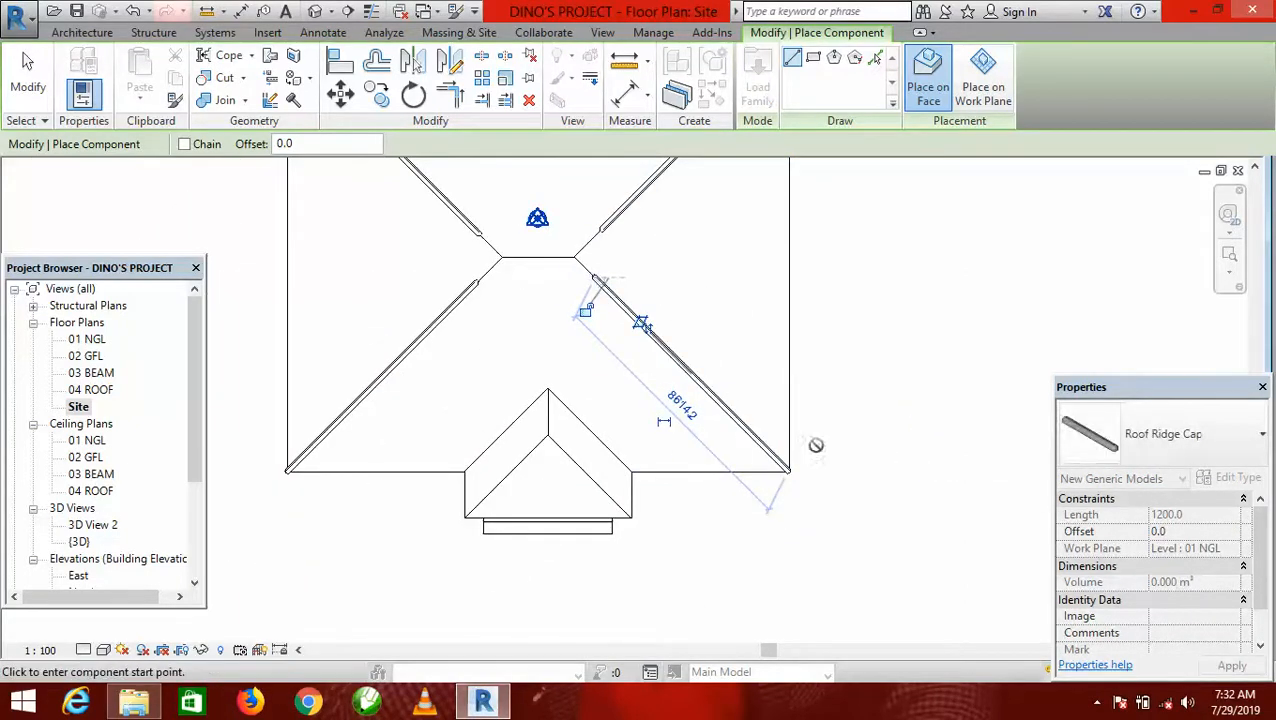
Place a roof ridge cap about 2600 mm long on the main roof's central horizontal ridge, between its two end points.
scroll(800, 440, "down", 3)
scroll(657, 347, "up", 5)
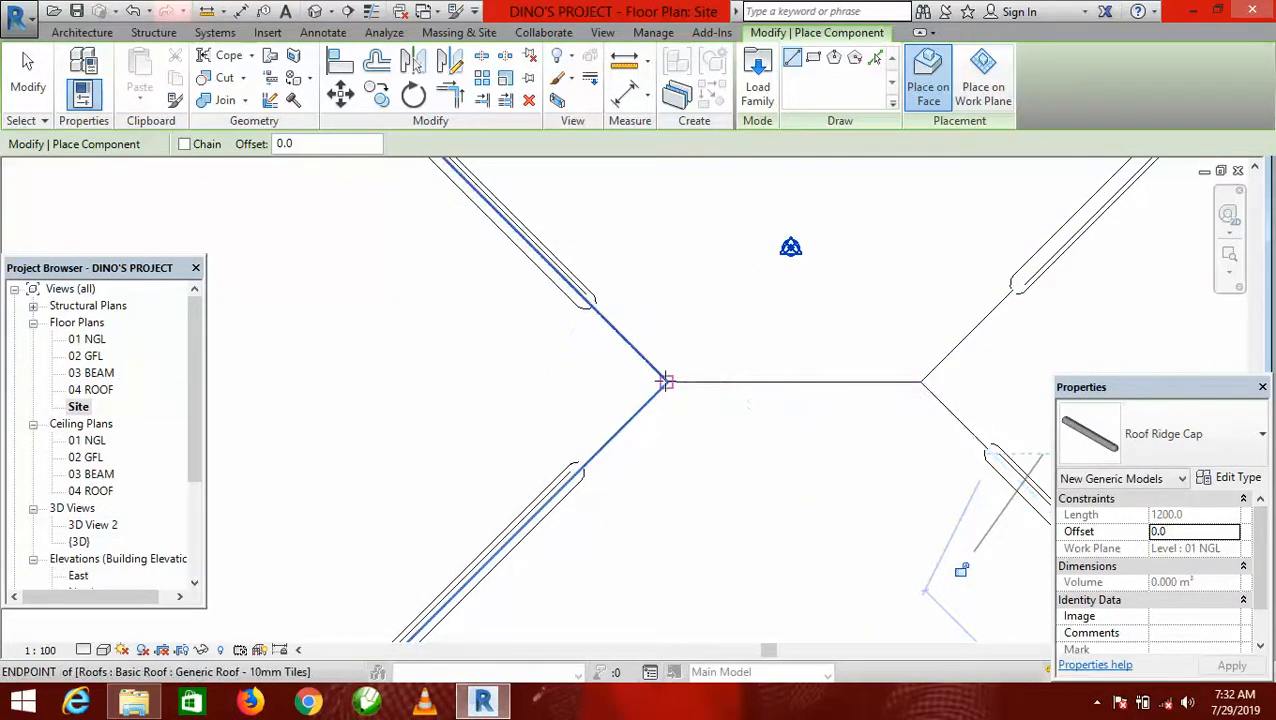
left_click(668, 382)
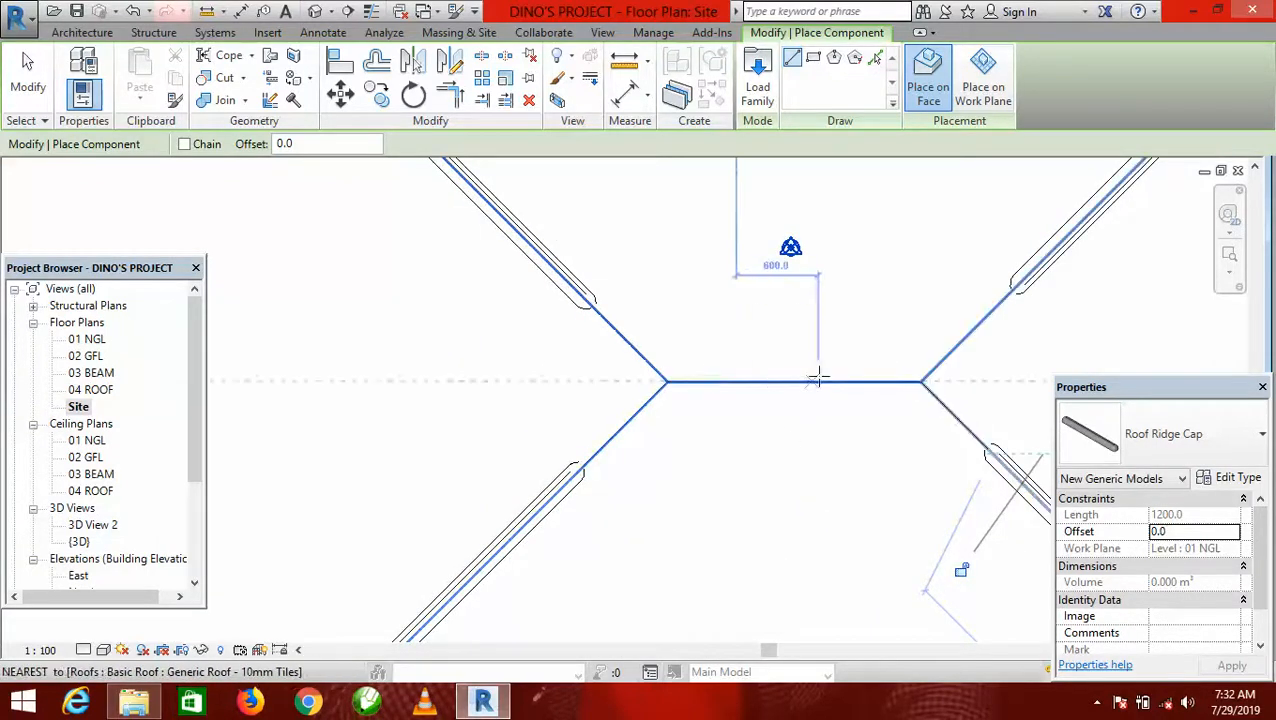
left_click(665, 381)
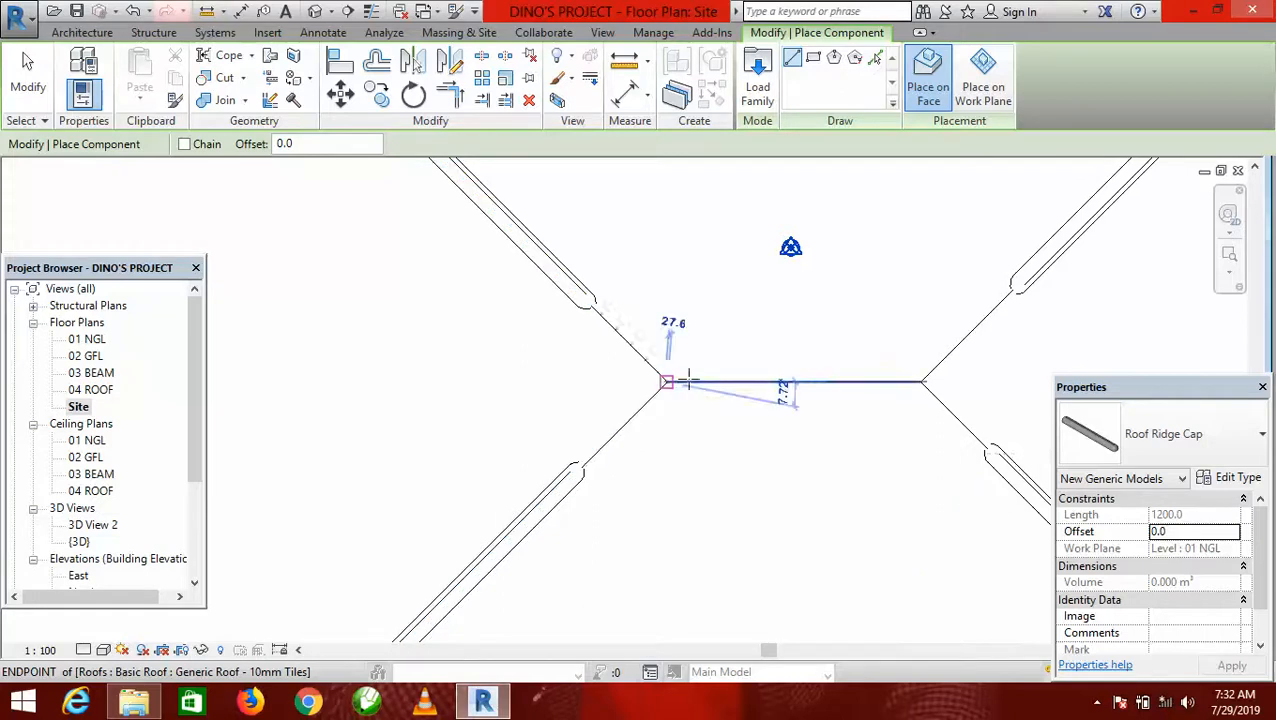
left_click(919, 381)
Place a roof ridge cap about 3200 mm long on the porch roof's left hip, starting at its eave corner.
scroll(749, 399, "down", 4)
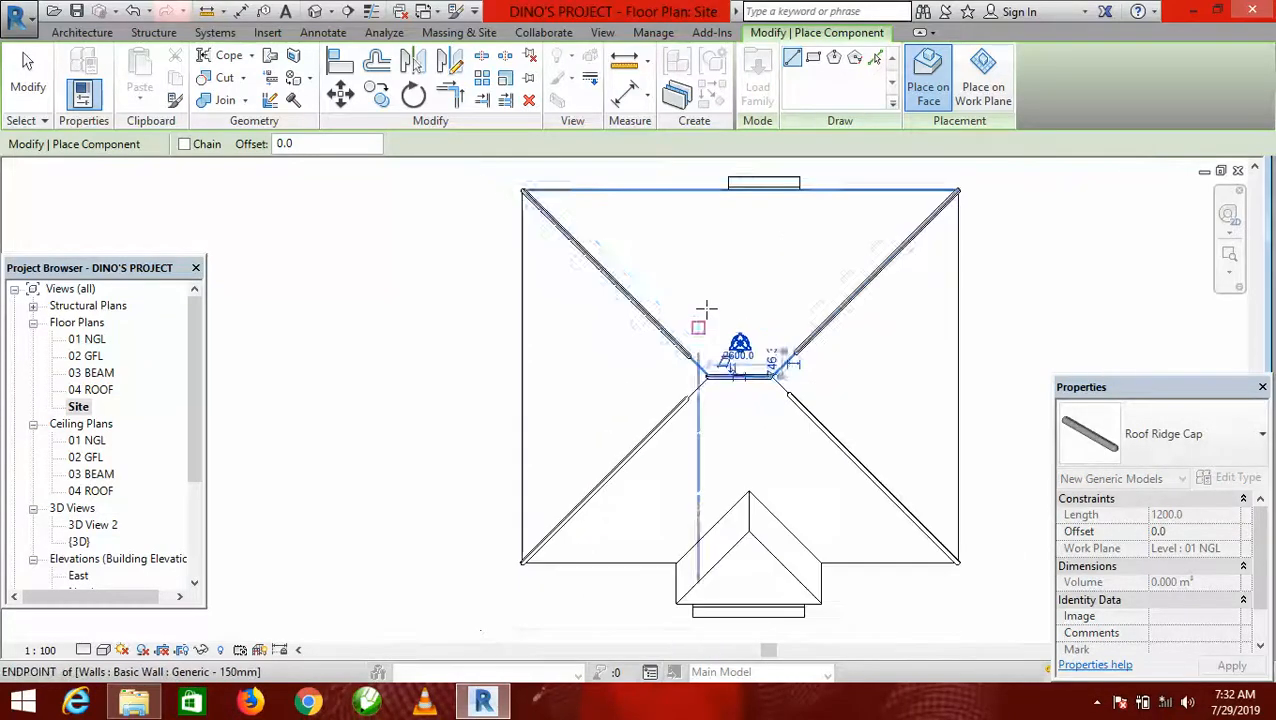
scroll(706, 310, "down", 4)
scroll(750, 344, "up", 6)
scroll(738, 308, "down", 5)
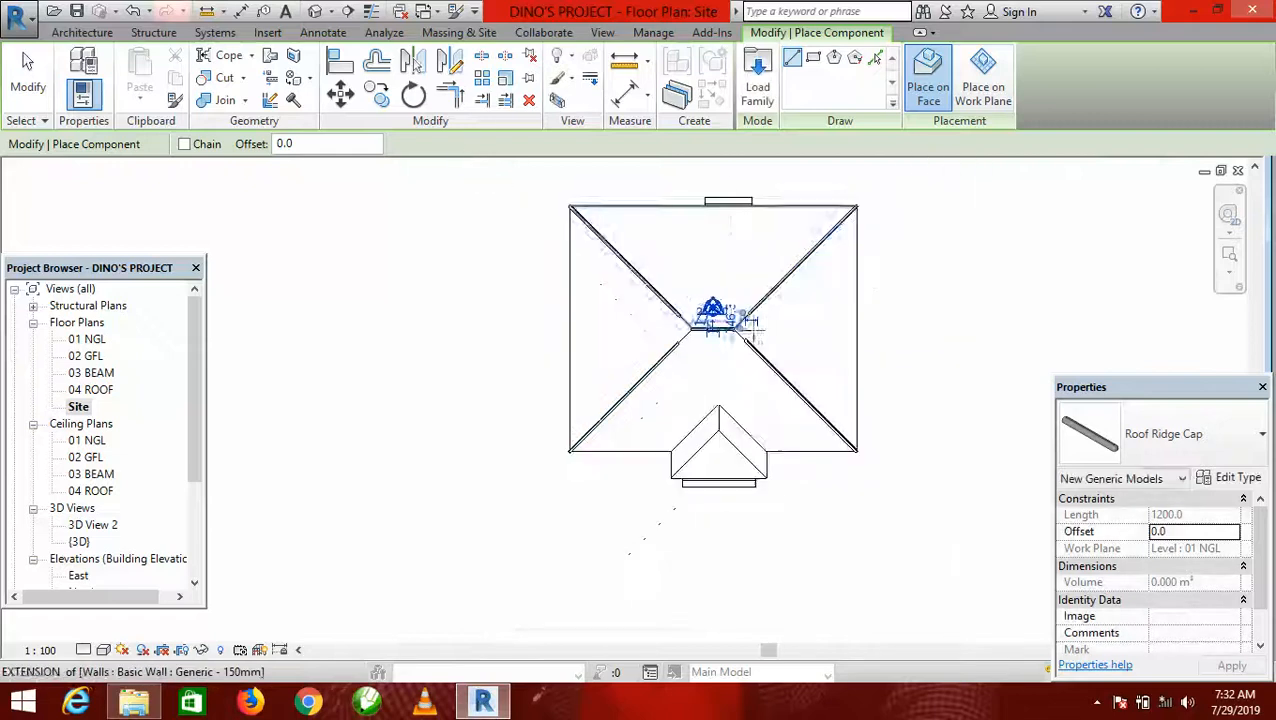
scroll(672, 477, "up", 5)
scroll(648, 505, "up", 3)
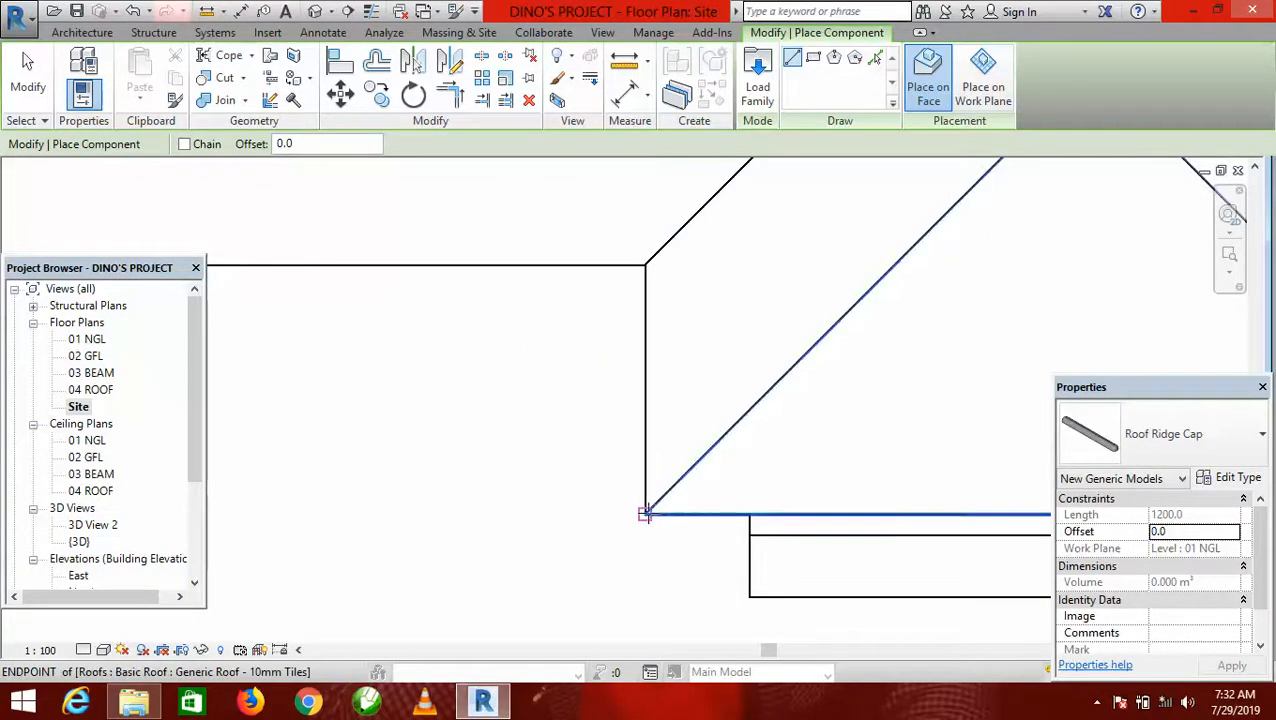
left_click(645, 513)
scroll(645, 513, "down", 2)
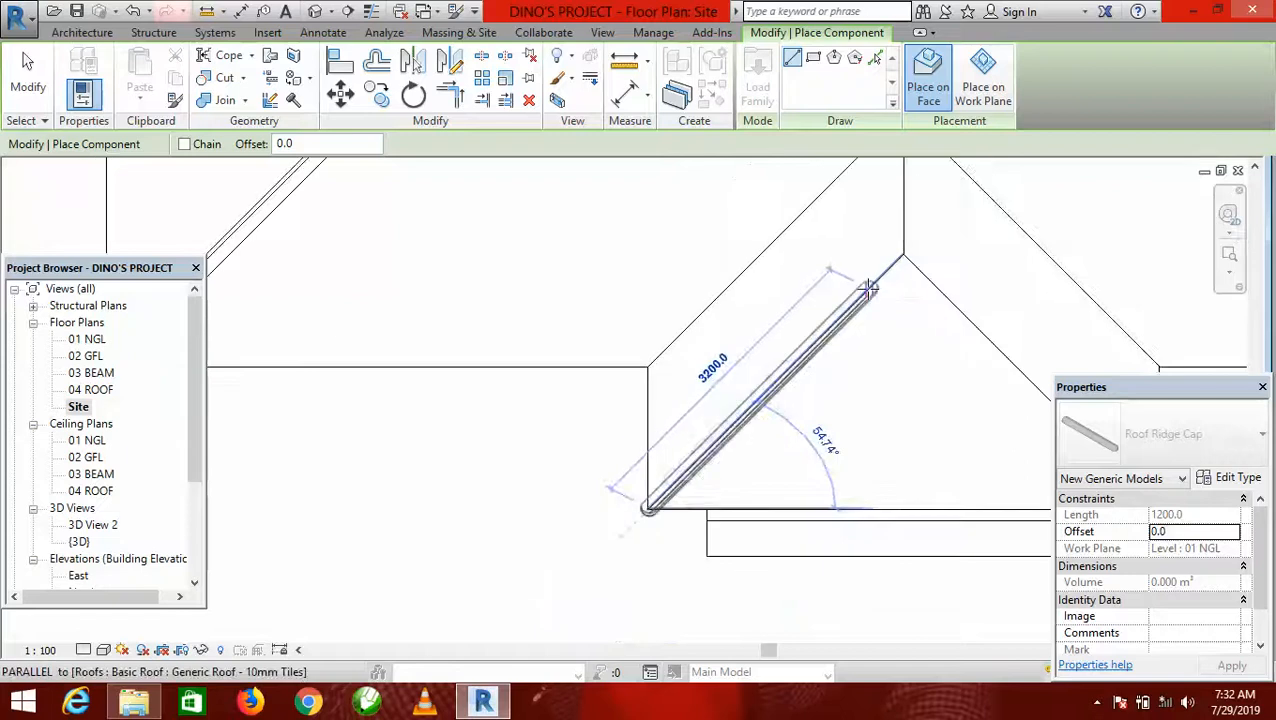
left_click(866, 286)
Place a roof ridge cap about 3200 mm long on the porch roof's right hip, starting at its eave corner.
scroll(568, 431, "down", 2)
scroll(745, 468, "up", 3)
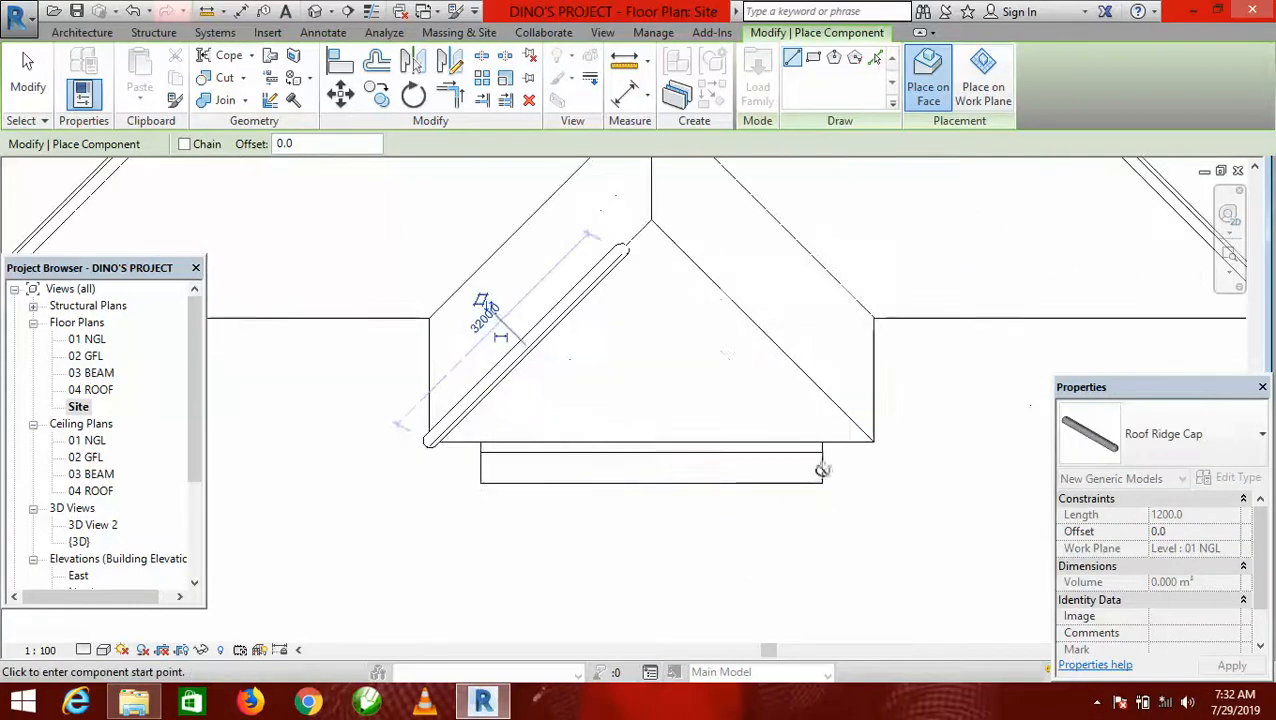
left_click(875, 441)
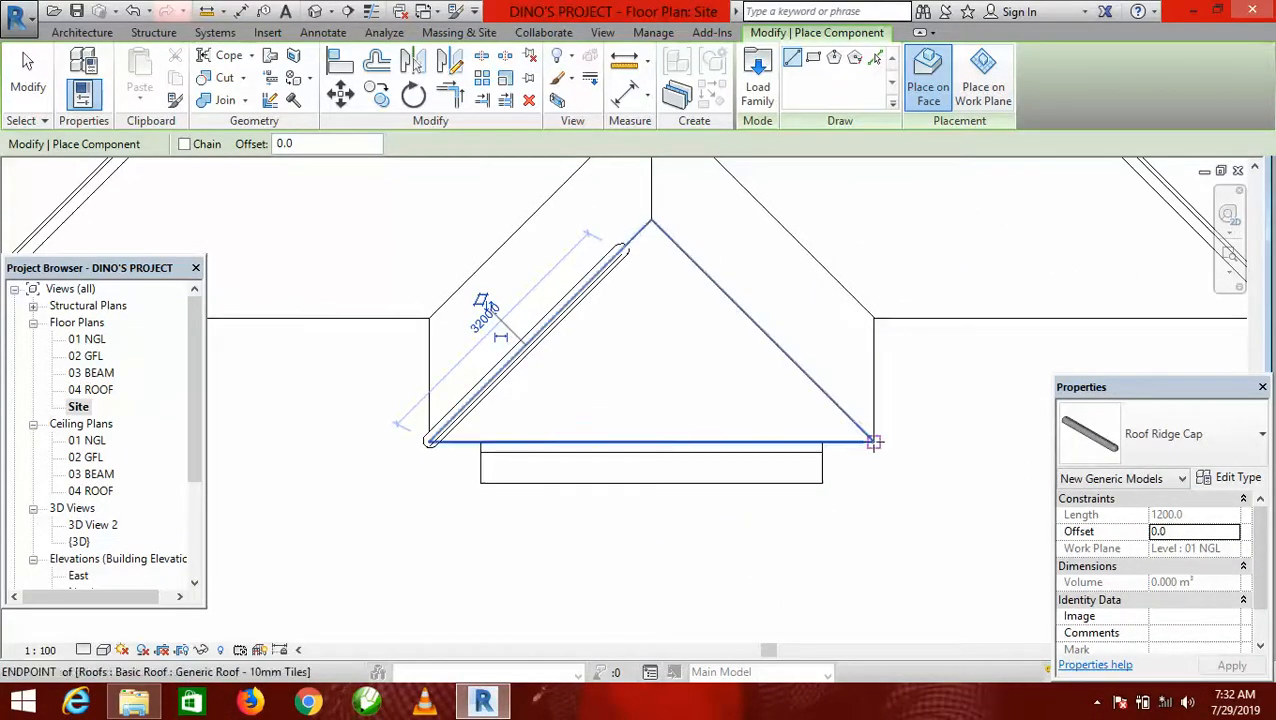
left_click(692, 268)
Place a roof ridge cap along the porch roof's ridge, from the hip junction back to the main roof.
scroll(692, 296, "down", 2)
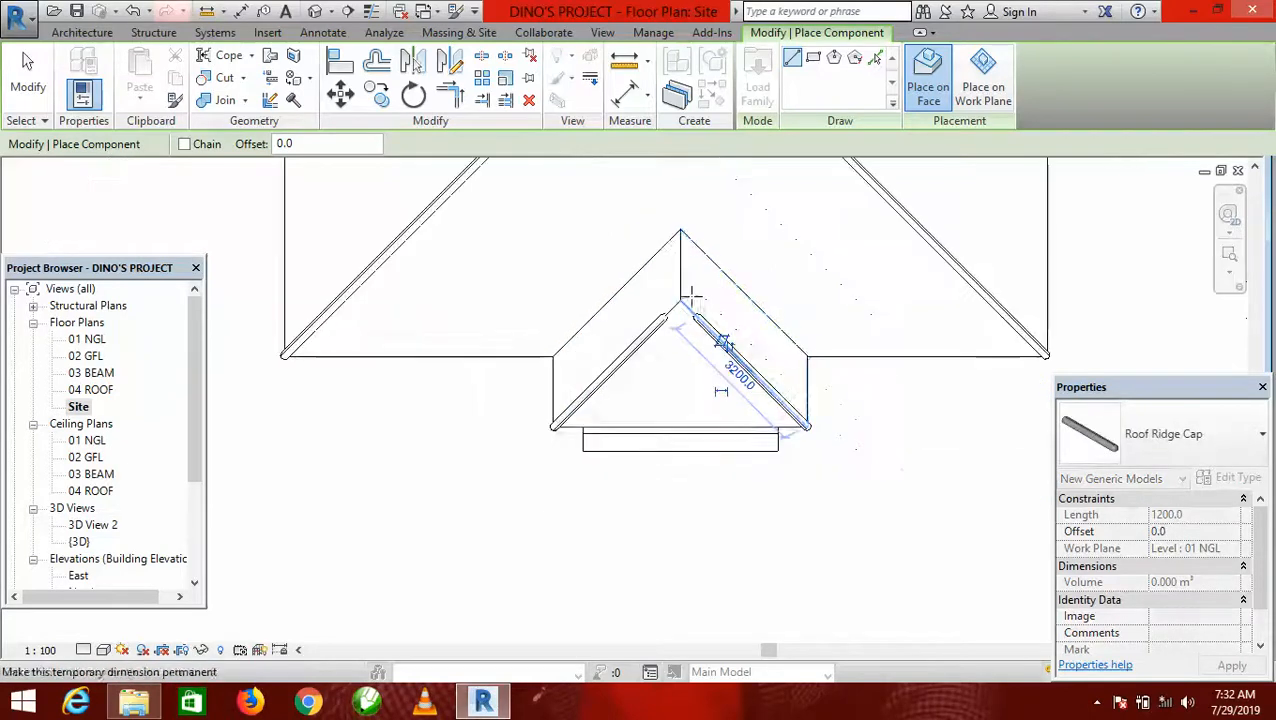
scroll(676, 237, "up", 3)
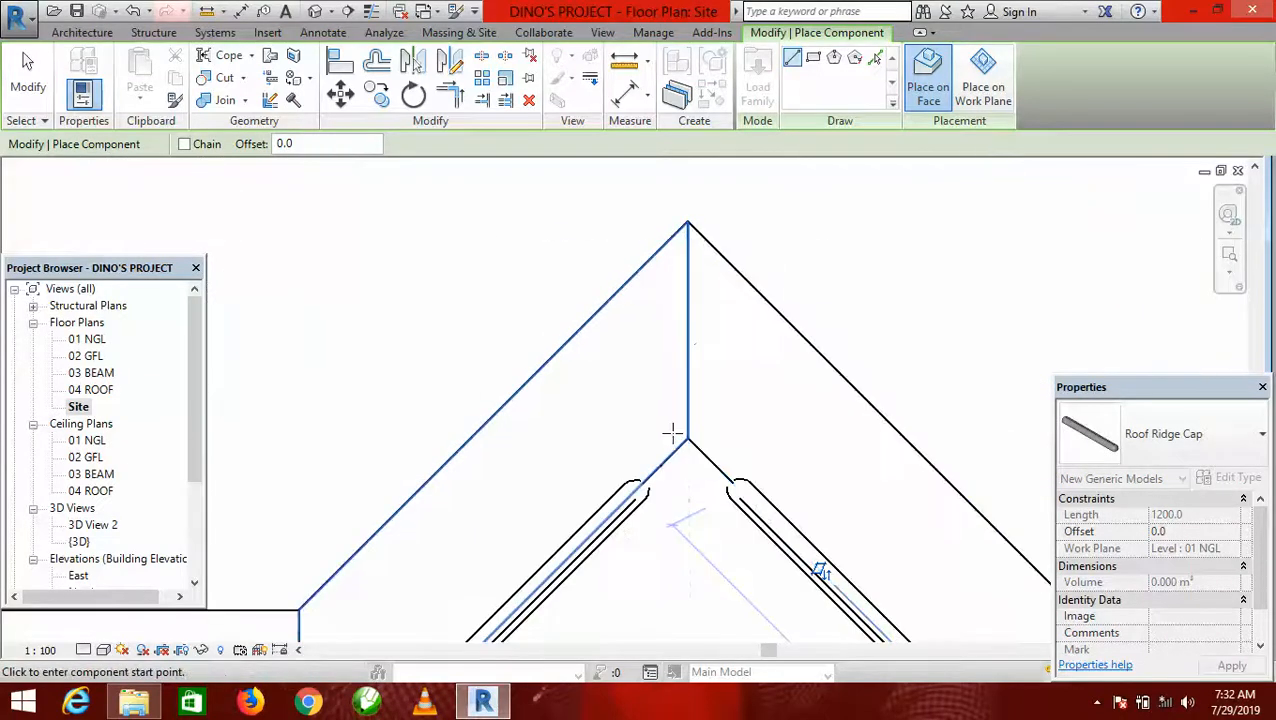
left_click(687, 440)
left_click(687, 230)
Trim/Extend the main roof's front and rear hip caps to a corner at each end of the central ridge.
scroll(660, 290, "down", 4)
scroll(820, 496, "down", 3)
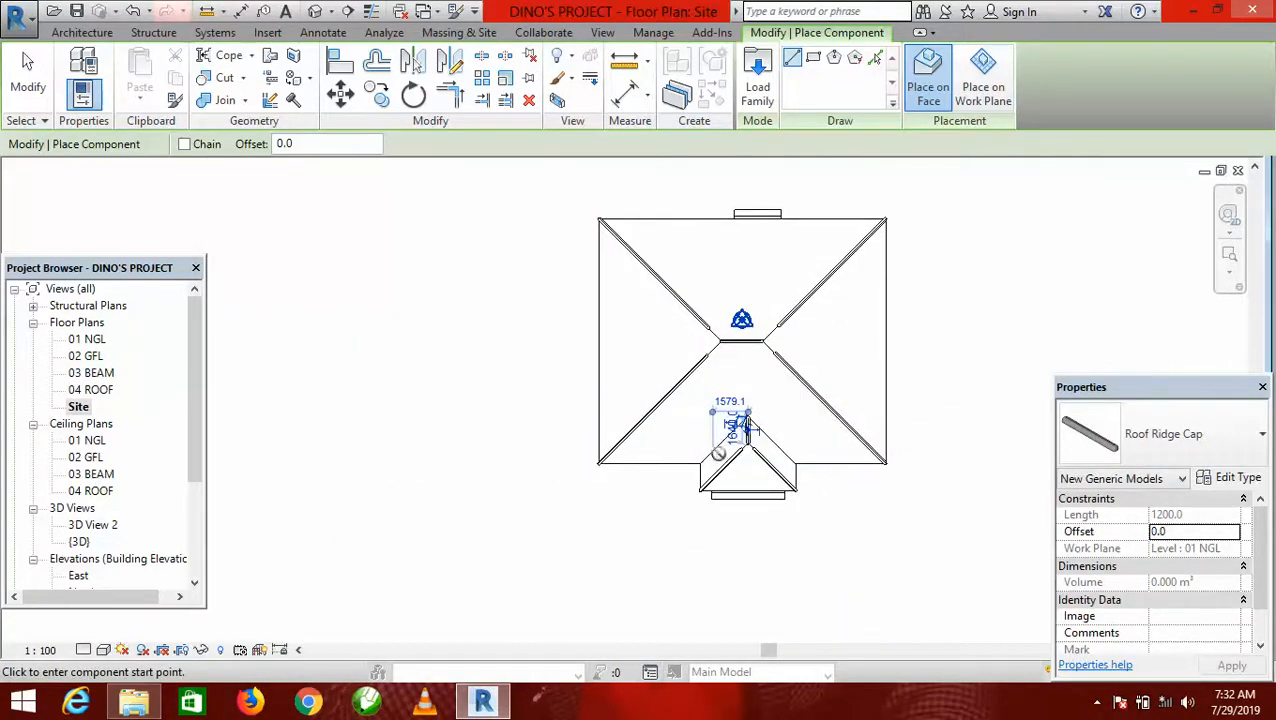
left_click(449, 95)
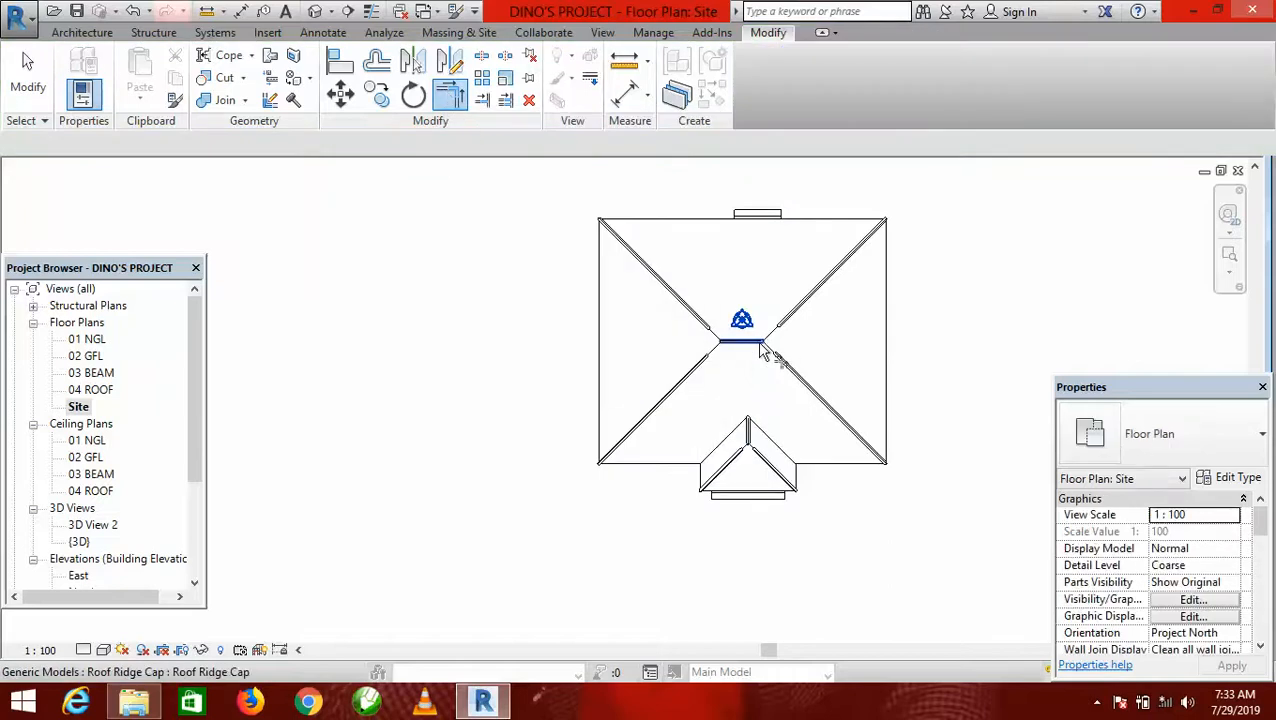
scroll(757, 353, "up", 3)
left_click(641, 291)
left_click(668, 403)
left_click(876, 288)
left_click(866, 426)
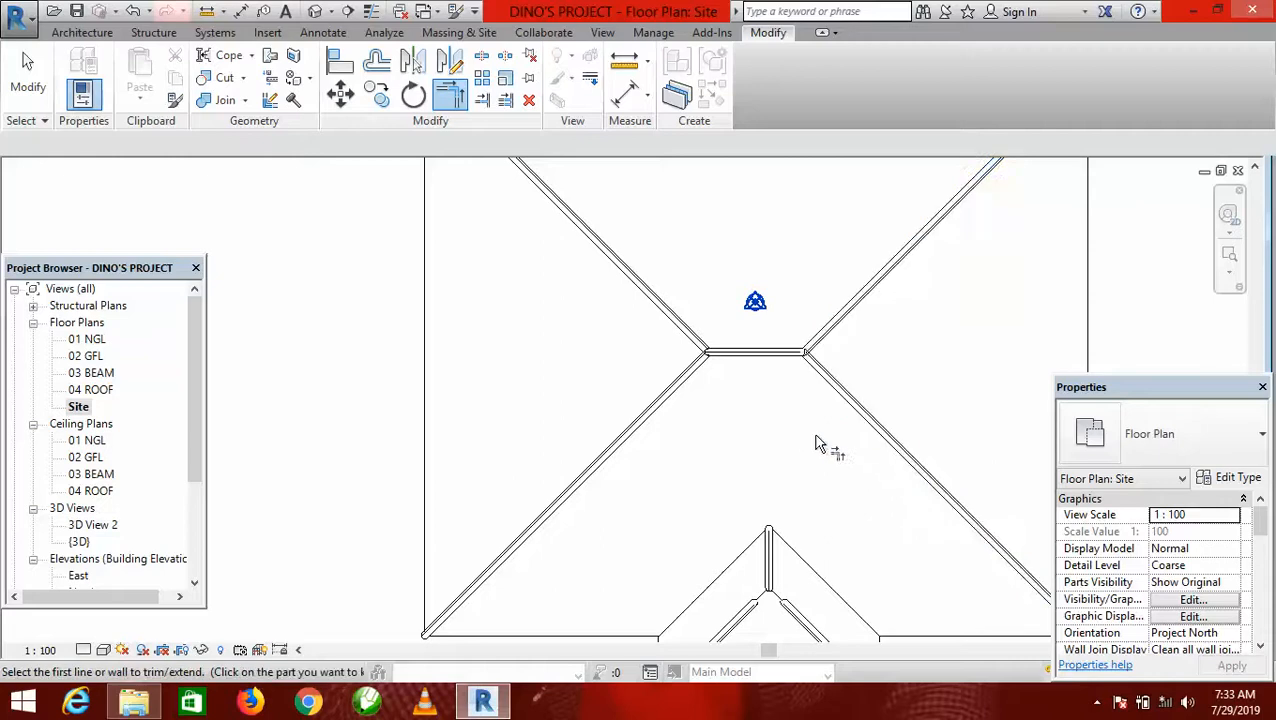
scroll(690, 270, "down", 4)
scroll(723, 447, "up", 6)
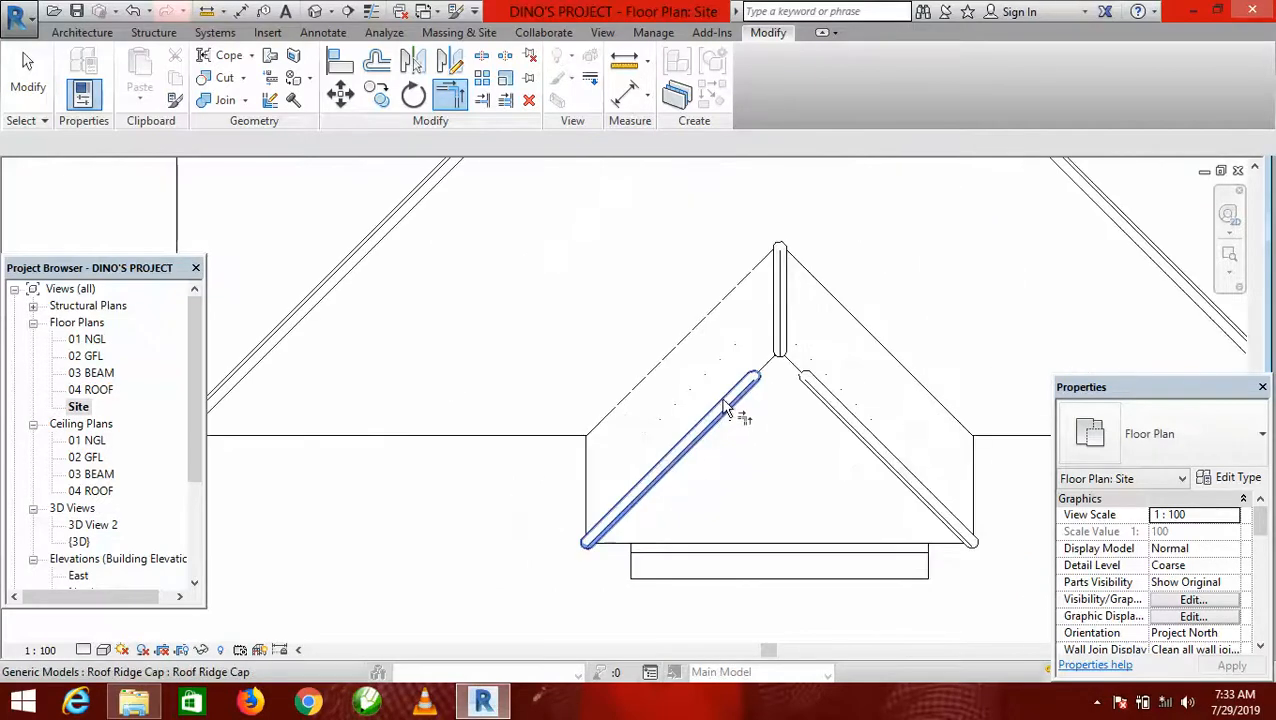
Trim/Extend the porch roof's left and right hip caps to a corner at the front end of the porch ridge.
left_click(727, 407)
left_click(834, 418)
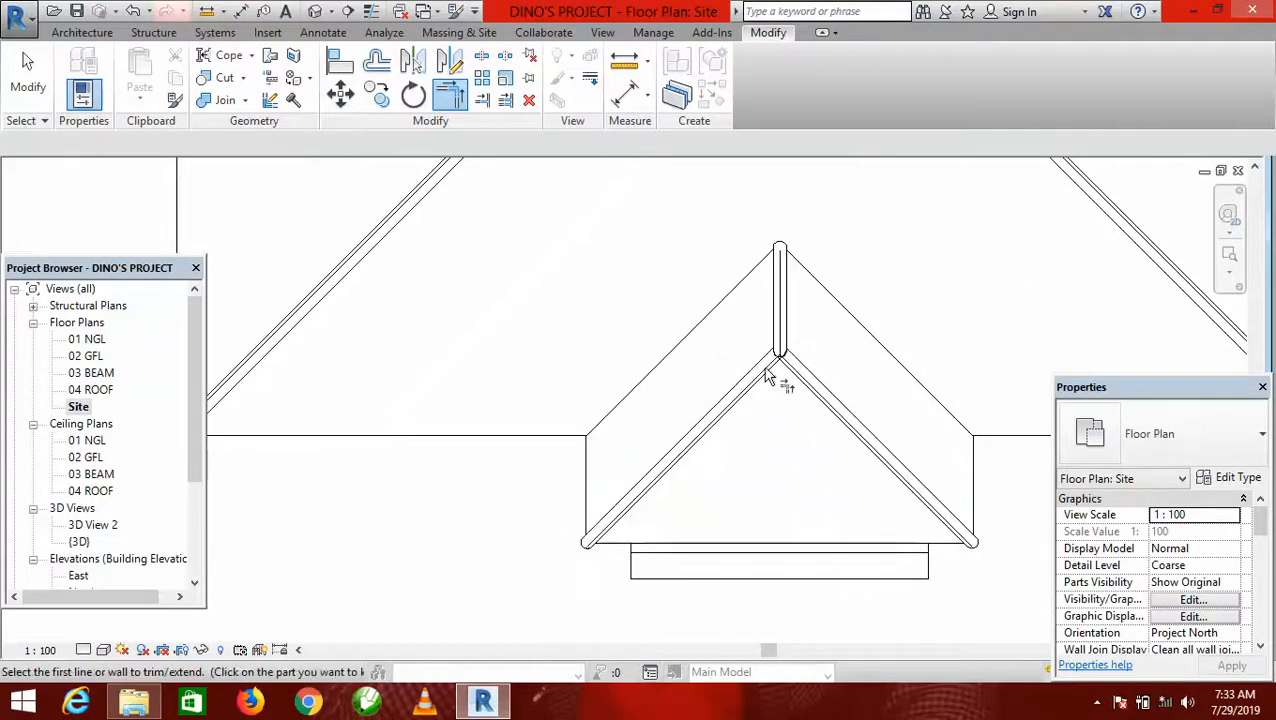
scroll(765, 375, "down", 2)
scroll(743, 407, "down", 5)
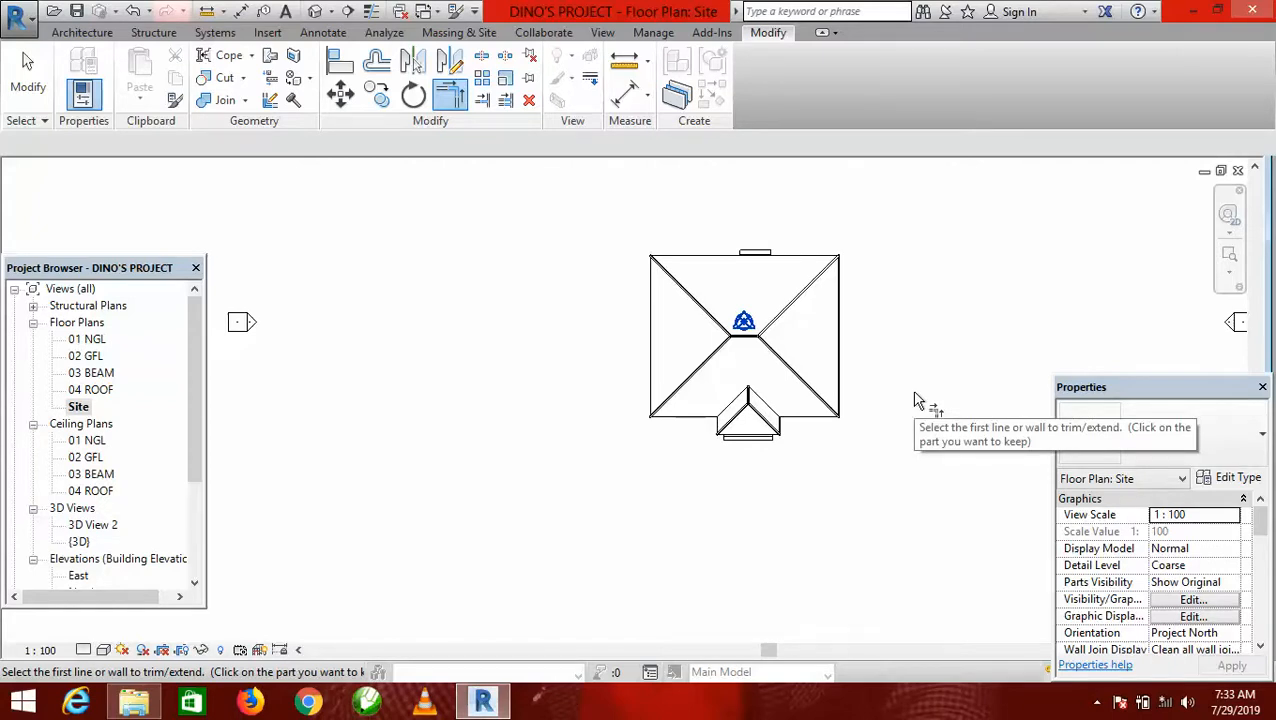
key("Escape")
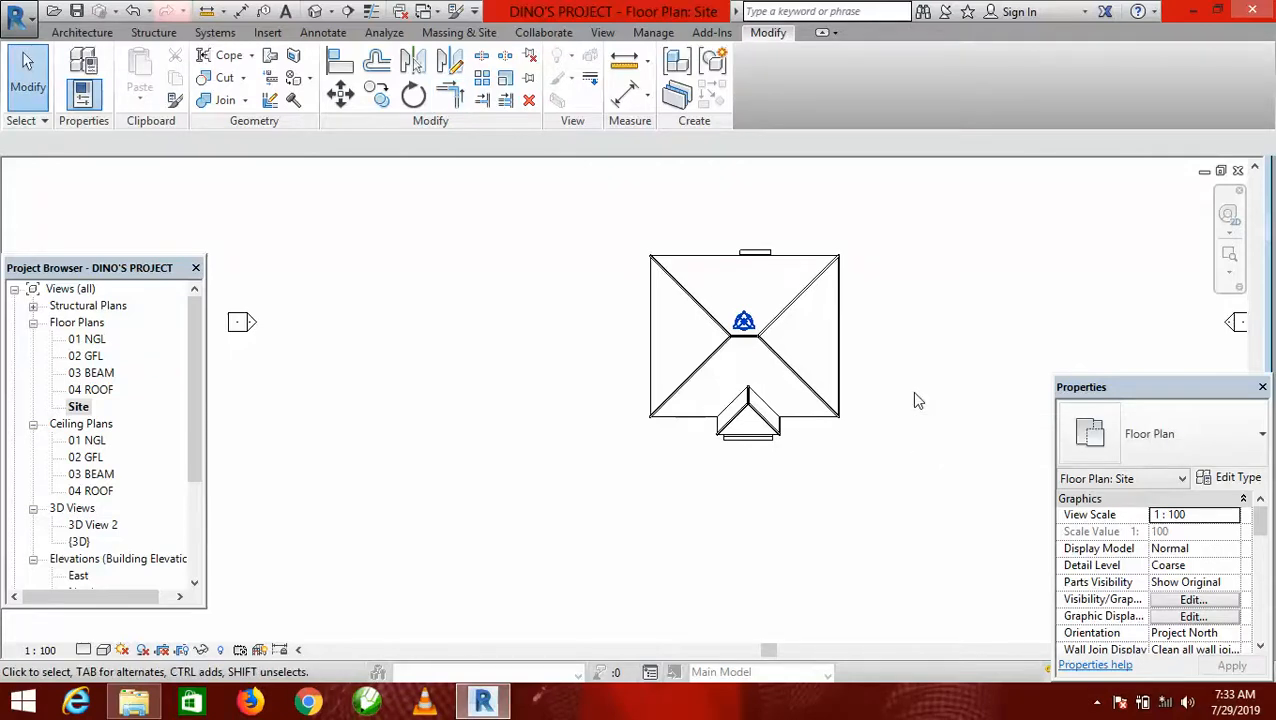
Examine in the default 3D view how the caps on the main and porch ridges sit relative to the roof.
scroll(875, 360, "up", 3)
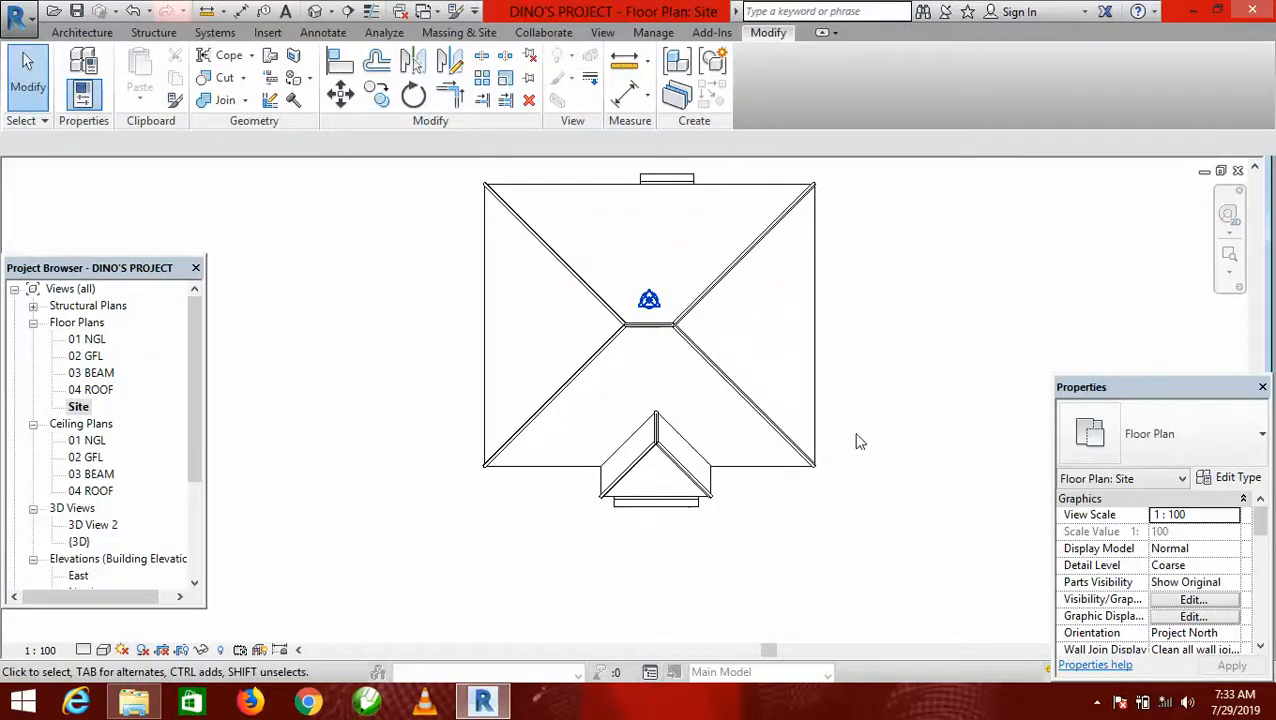
scroll(701, 540, "down", 3)
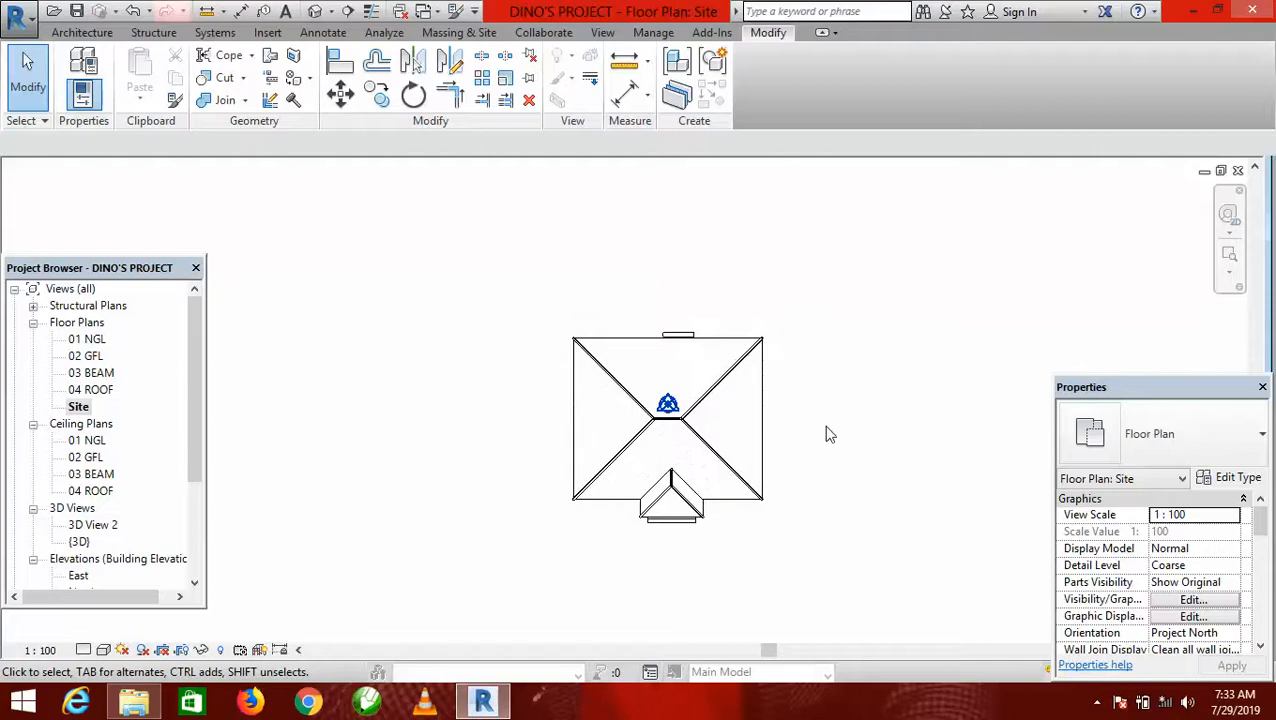
scroll(823, 441, "up", 1)
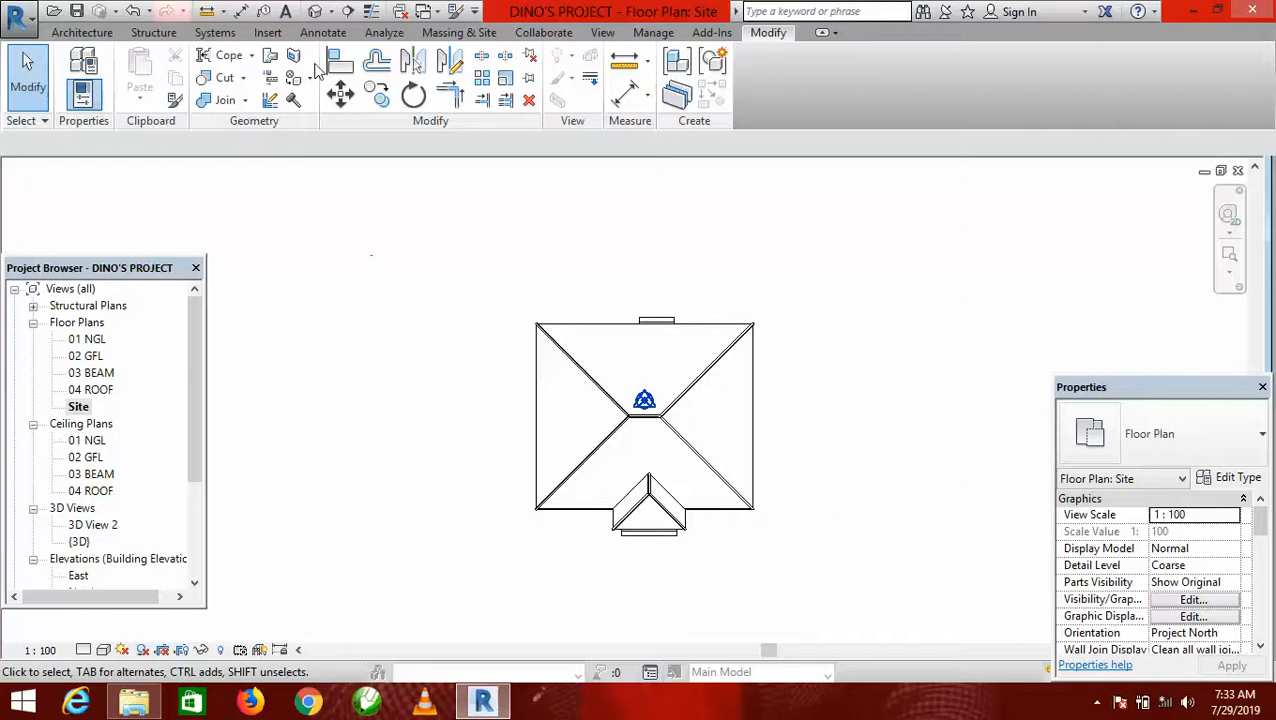
left_click(315, 12)
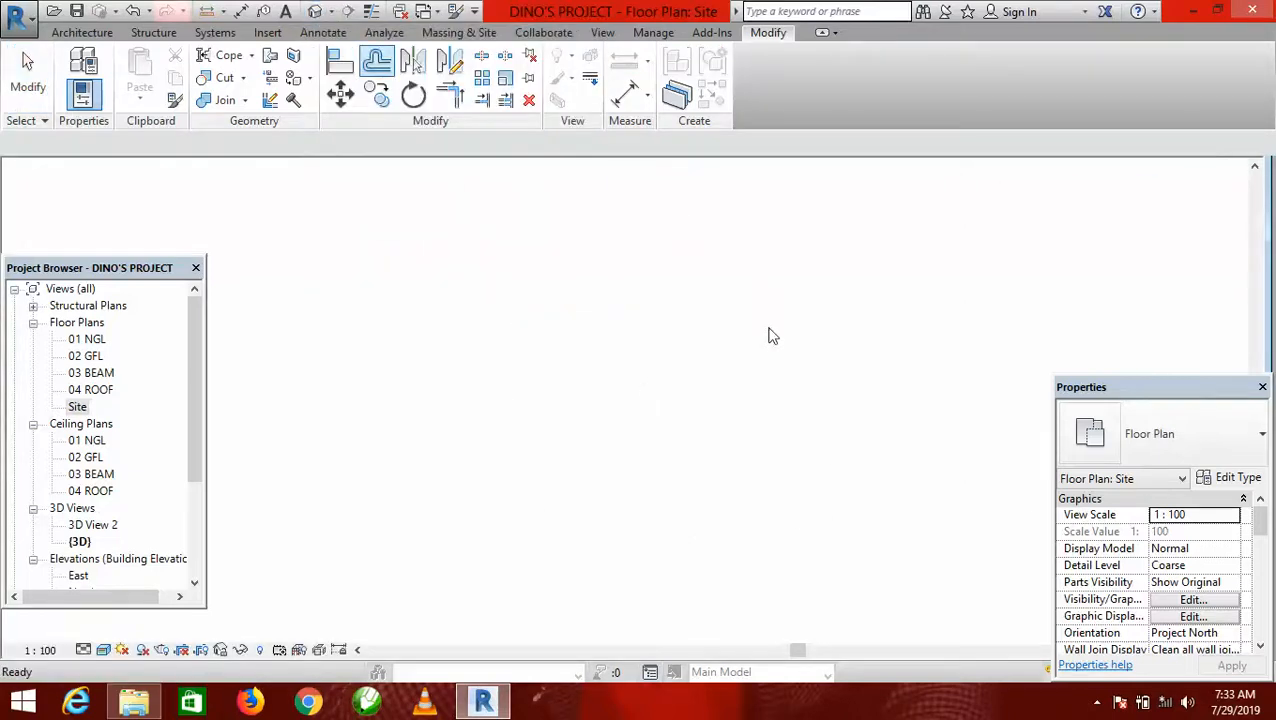
scroll(760, 343, "up", 3)
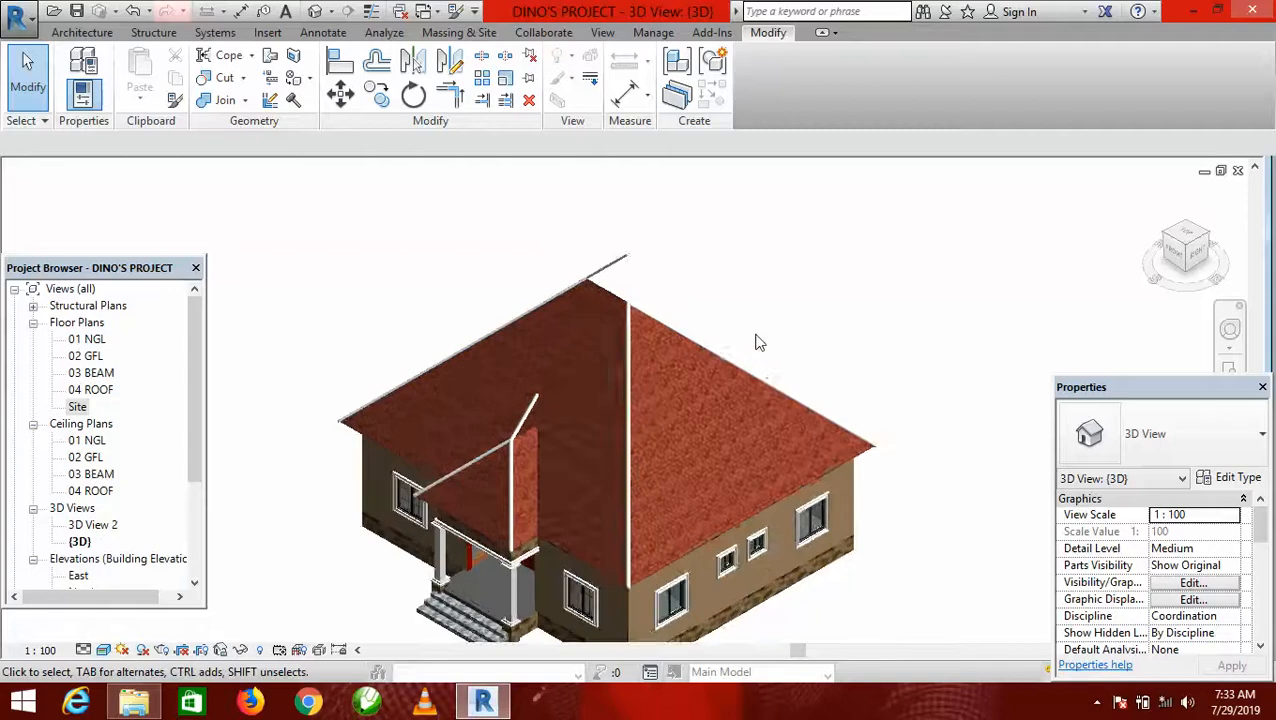
scroll(765, 337, "up", 2)
scroll(800, 350, "down", 1)
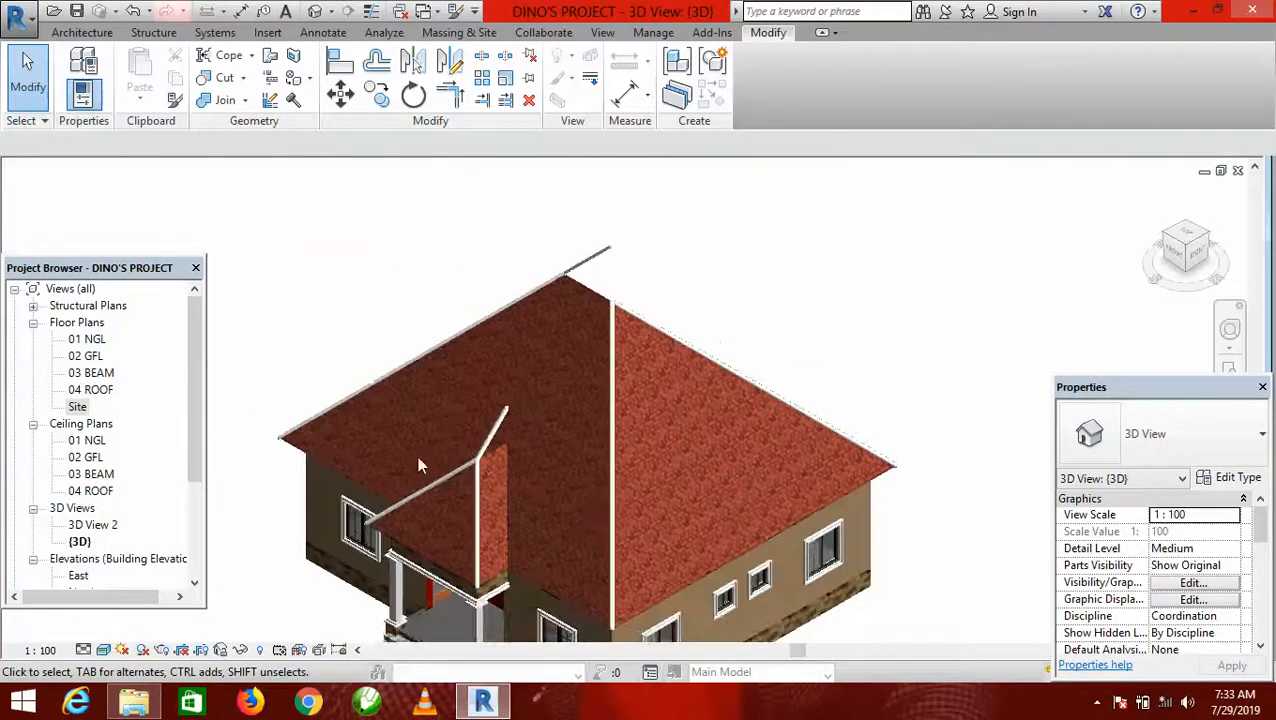
scroll(529, 447, "up", 3)
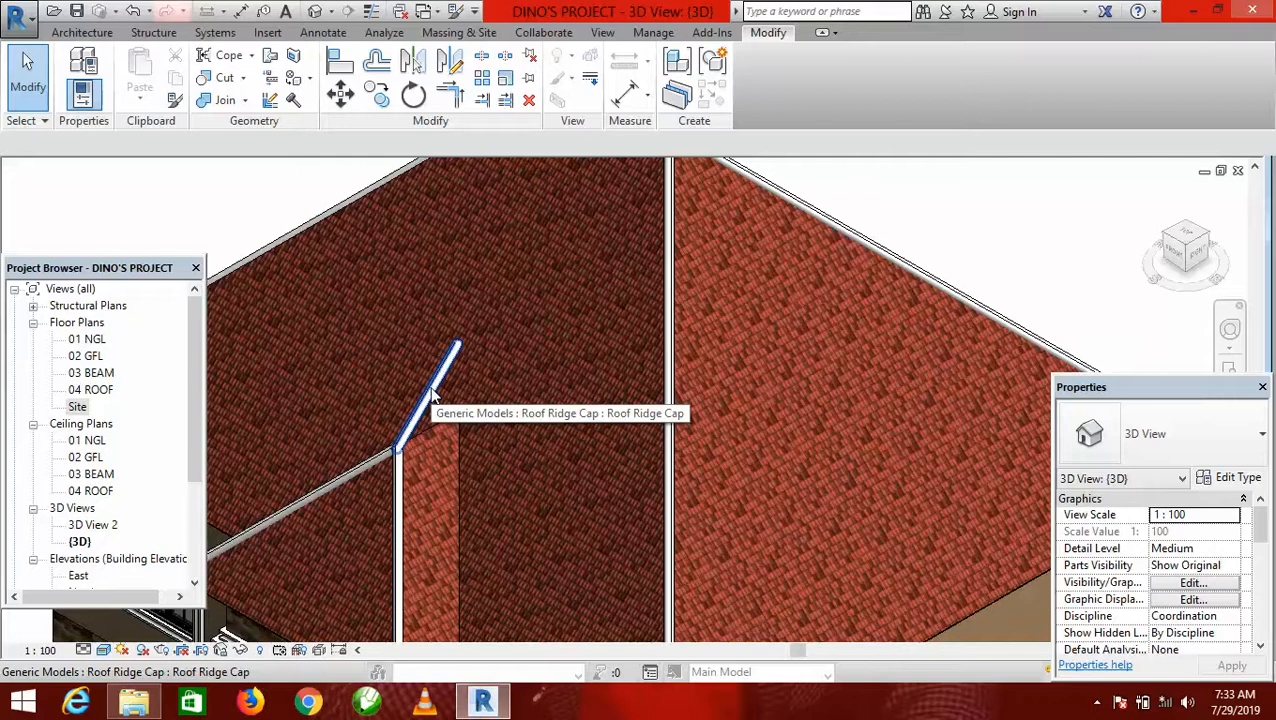
scroll(550, 305, "down", 5)
scroll(541, 298, "up", 6)
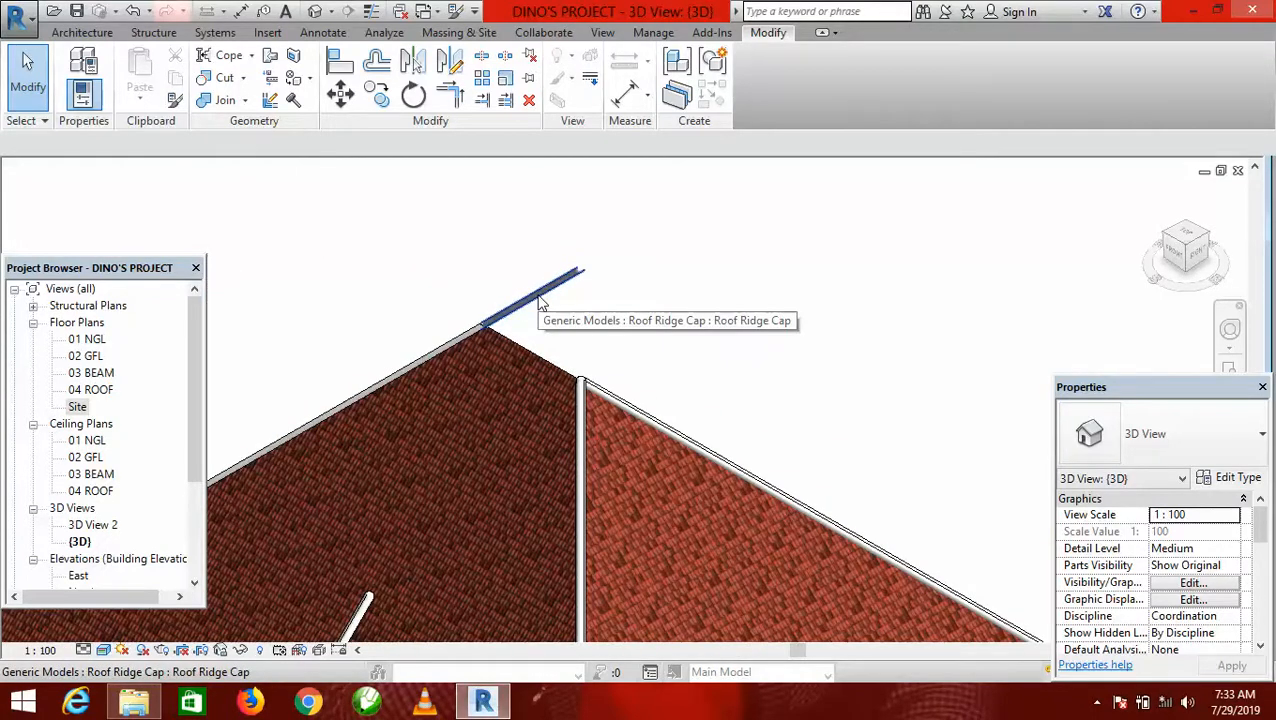
scroll(698, 282, "down", 5)
scroll(600, 290, "up", 6)
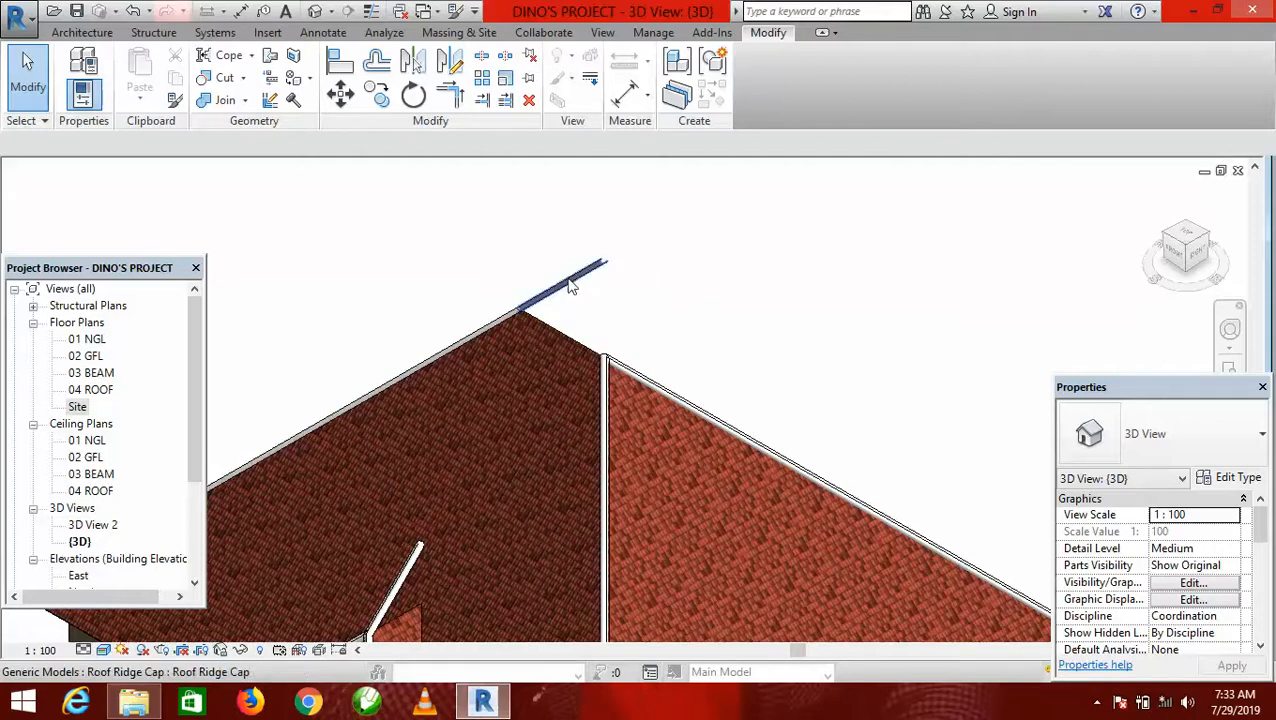
Delete the roof ridge caps on the main roof's central ridge and on the porch roof's ridge.
left_click(573, 285)
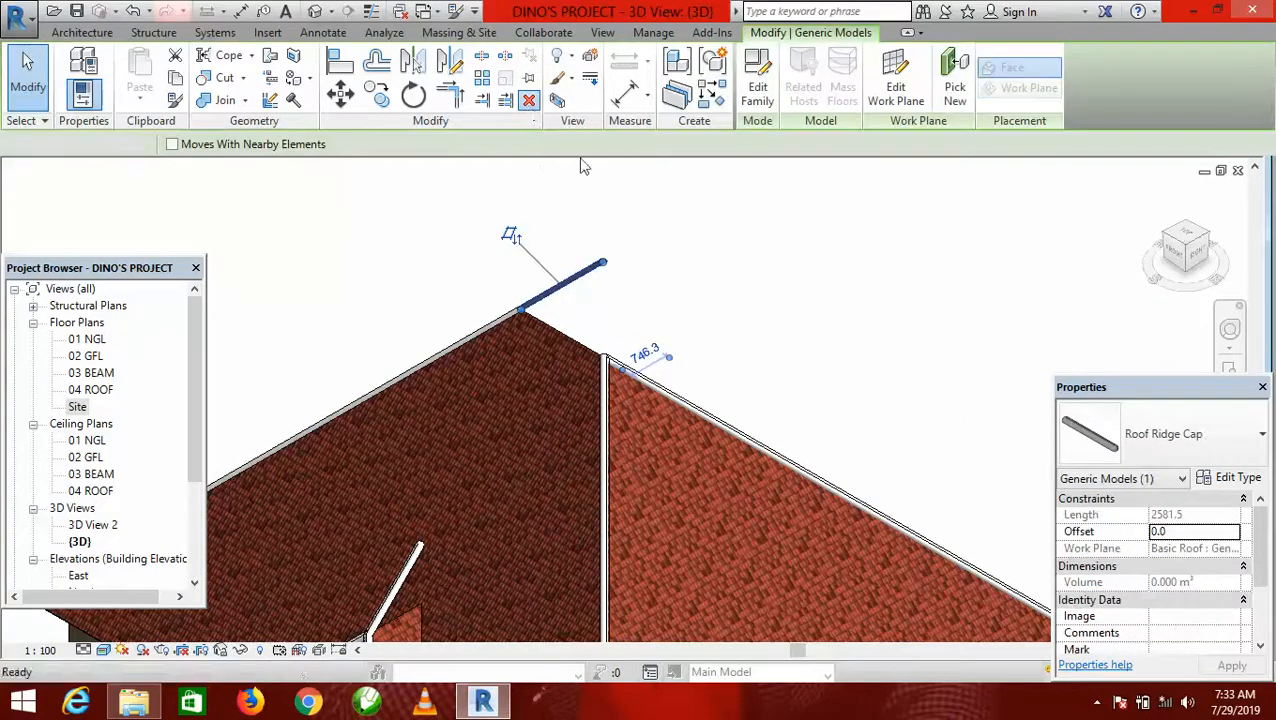
key("Delete")
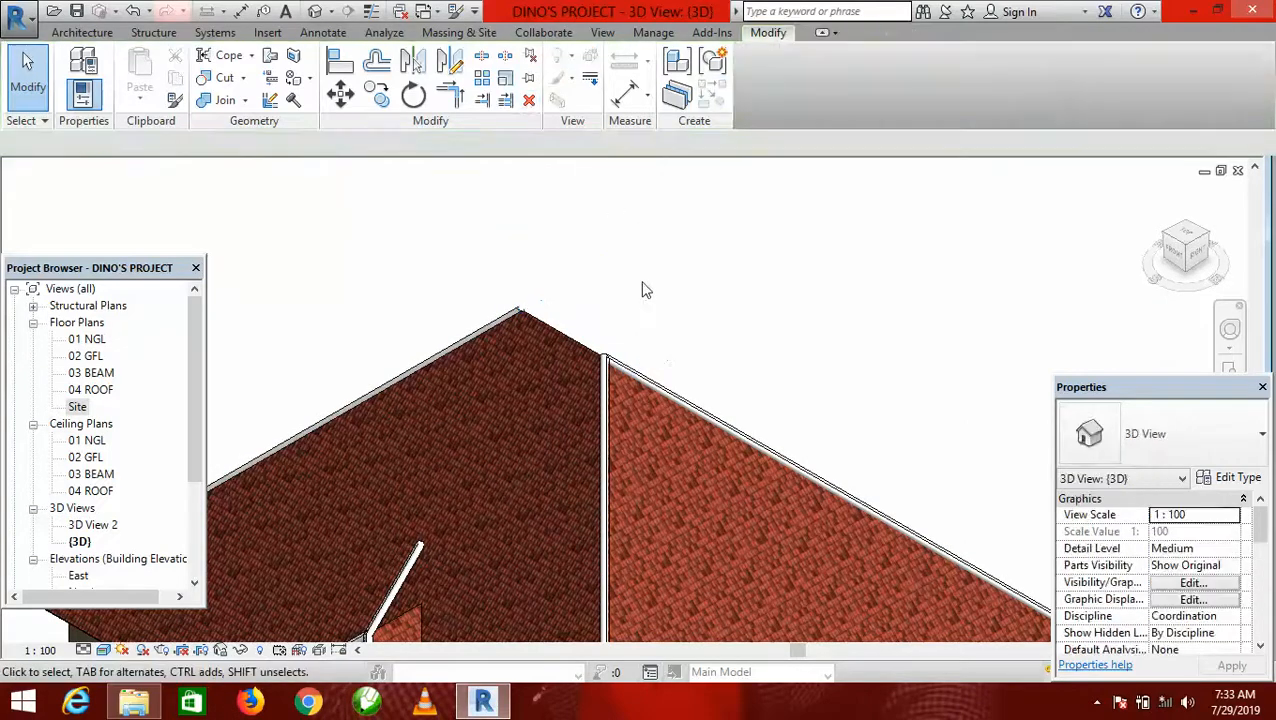
left_click(418, 553)
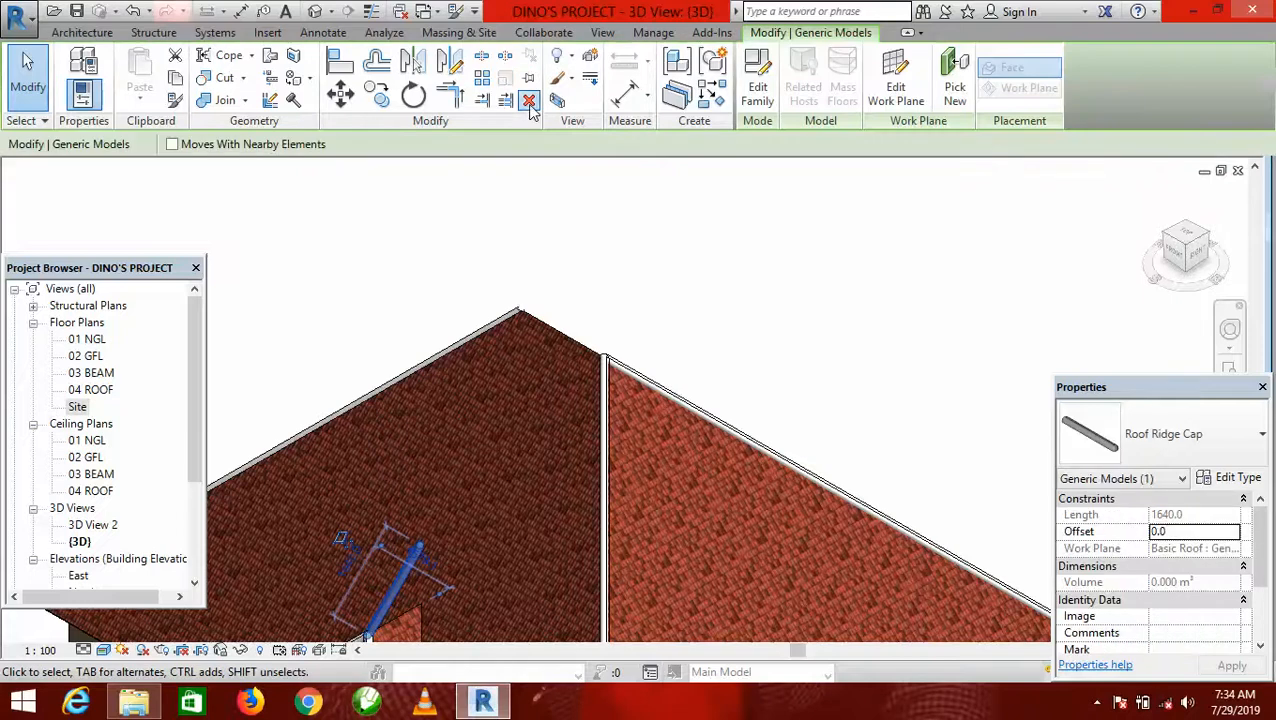
key("Delete")
key("Delete")
In the Site floor plan, place a roof ridge cap about 1220 mm long on the main roof's central ridge, between the hip junctions.
double_click(78, 407)
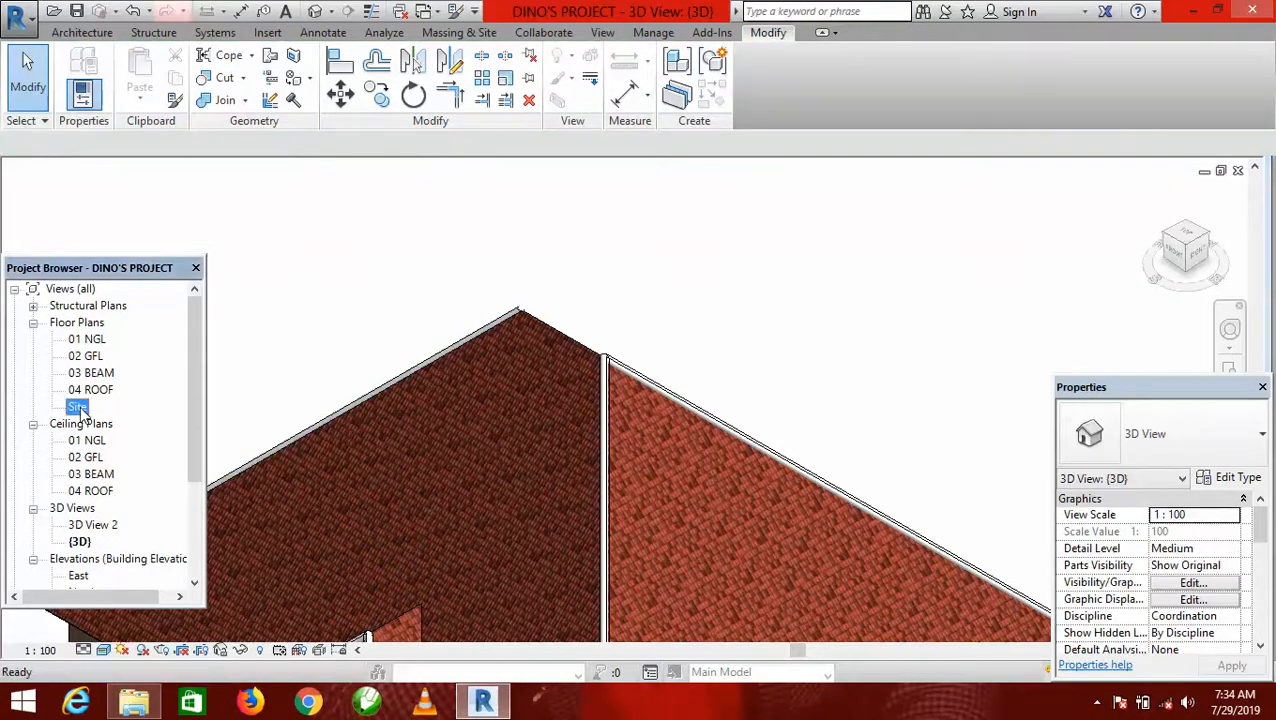
scroll(661, 419, "up", 2)
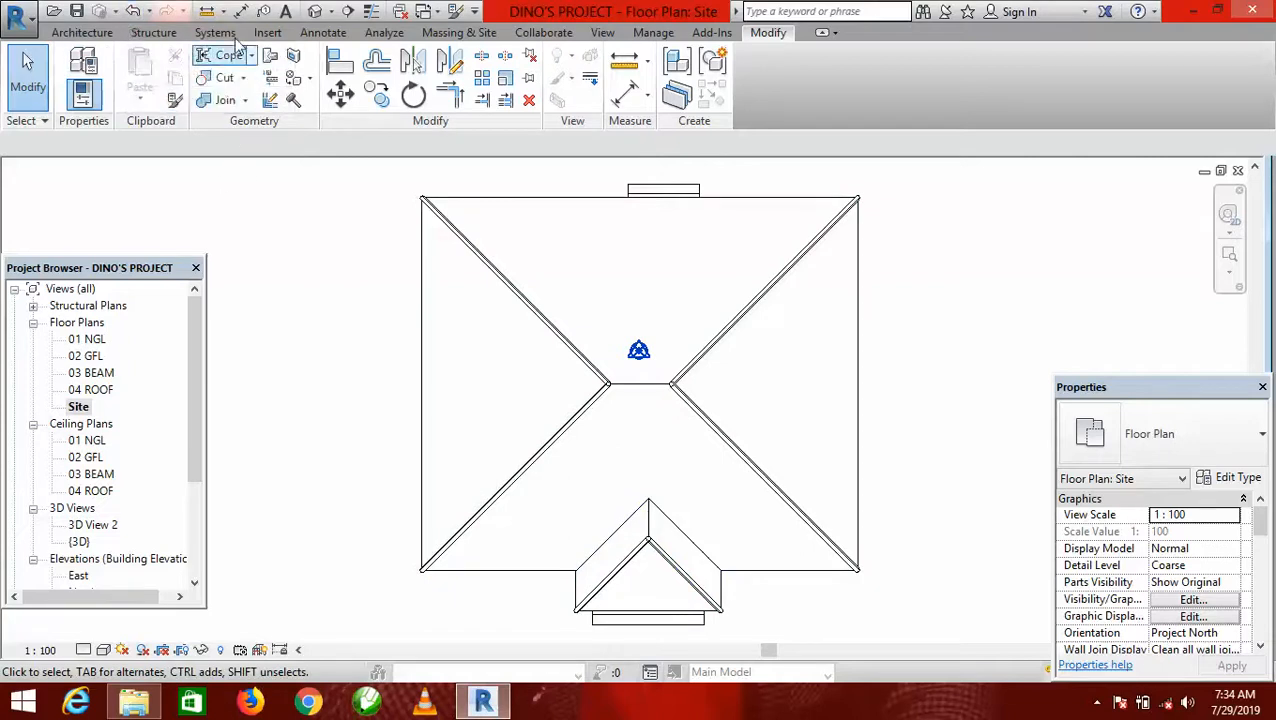
left_click(84, 32)
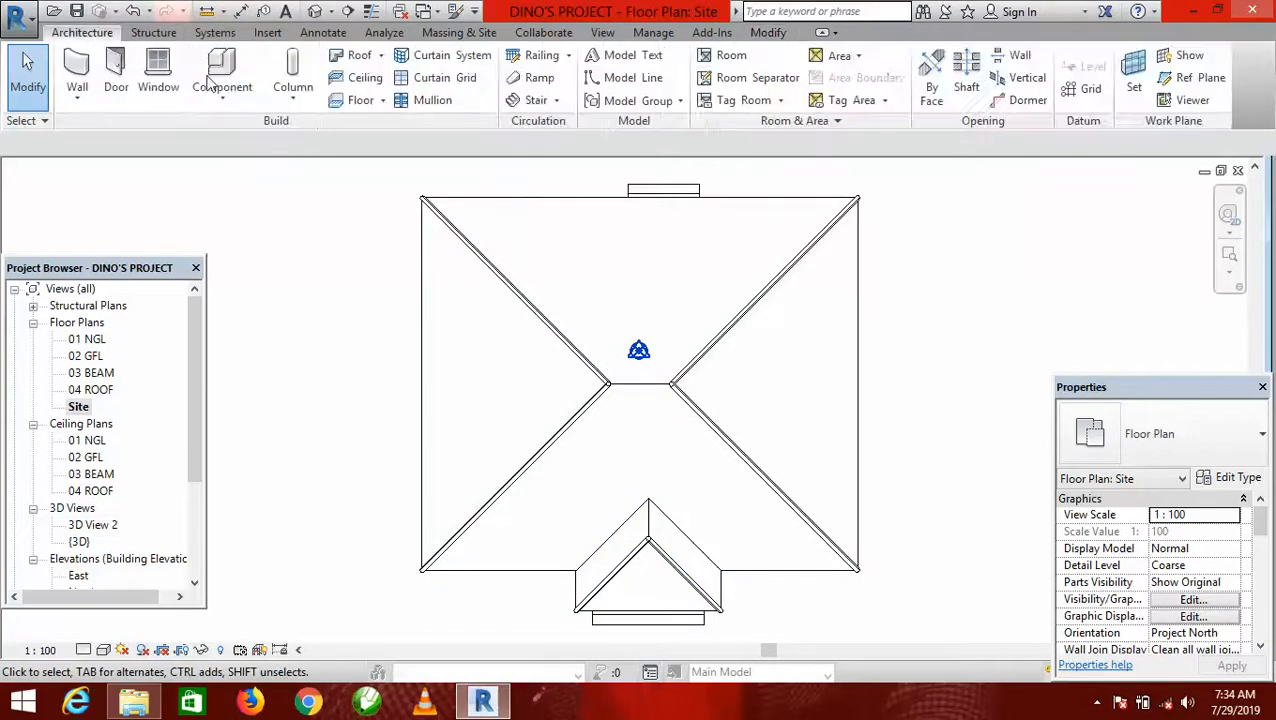
left_click(222, 92)
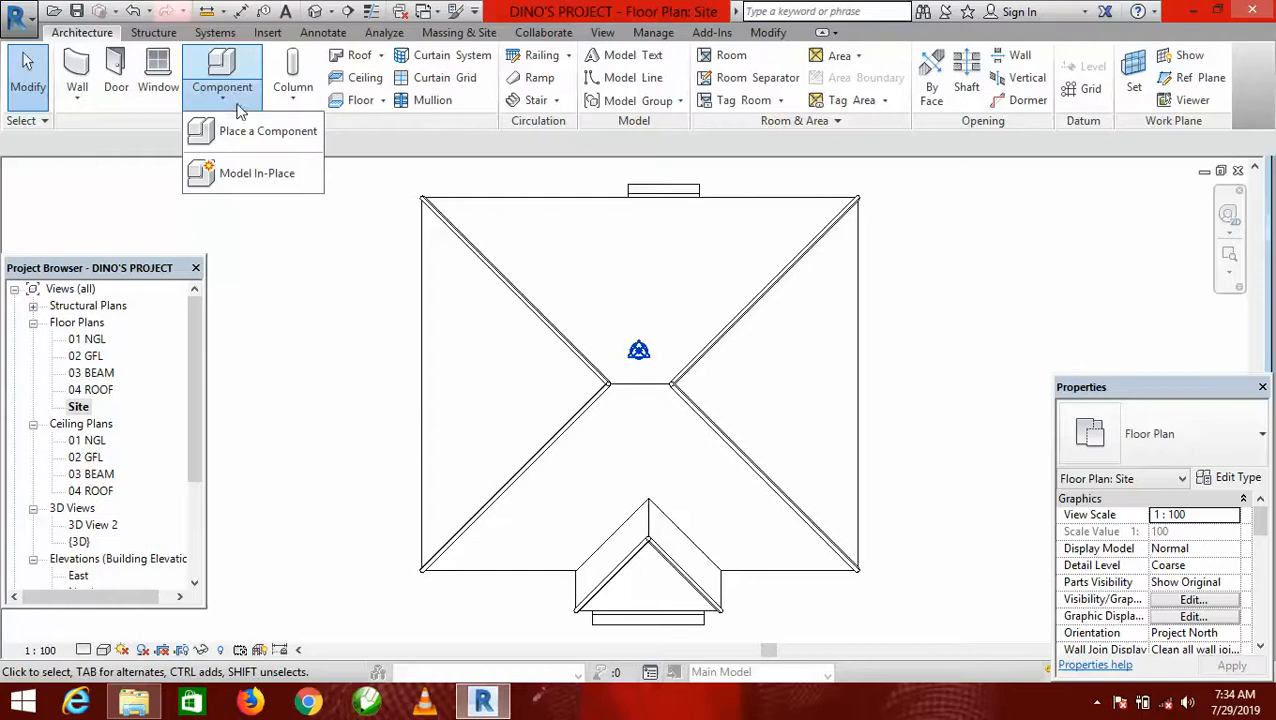
left_click(250, 131)
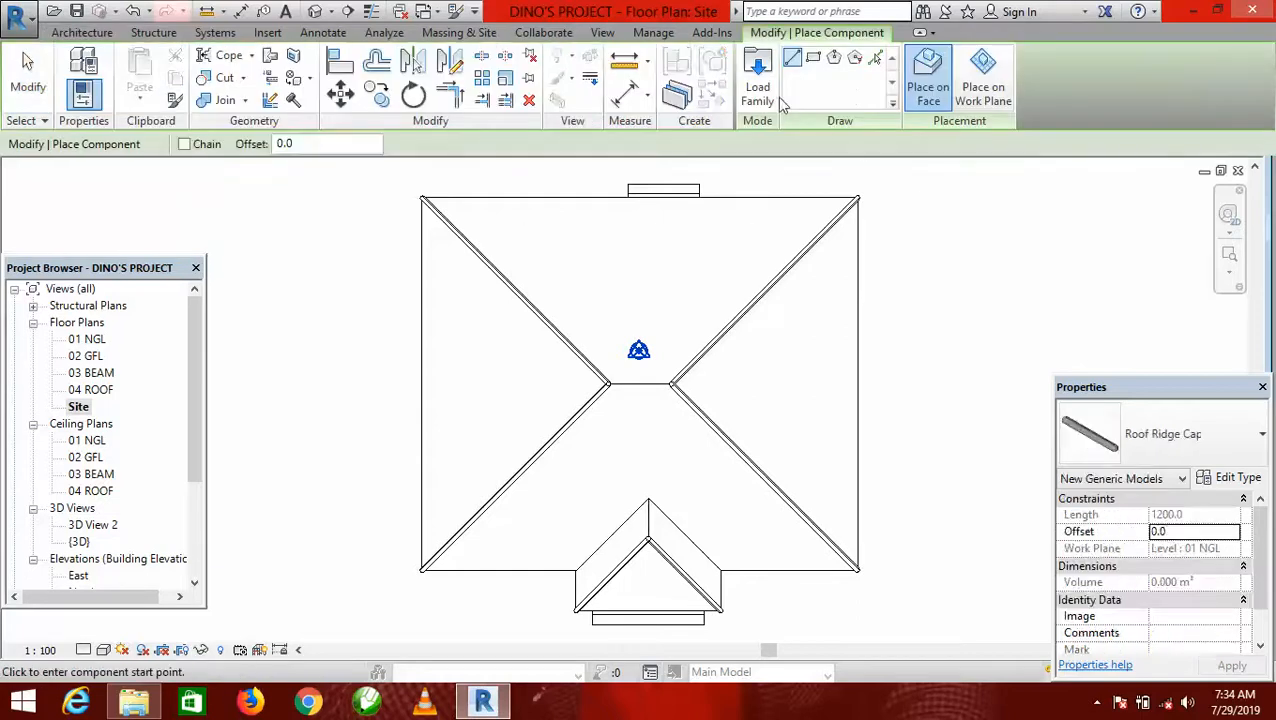
scroll(642, 373, "up", 5)
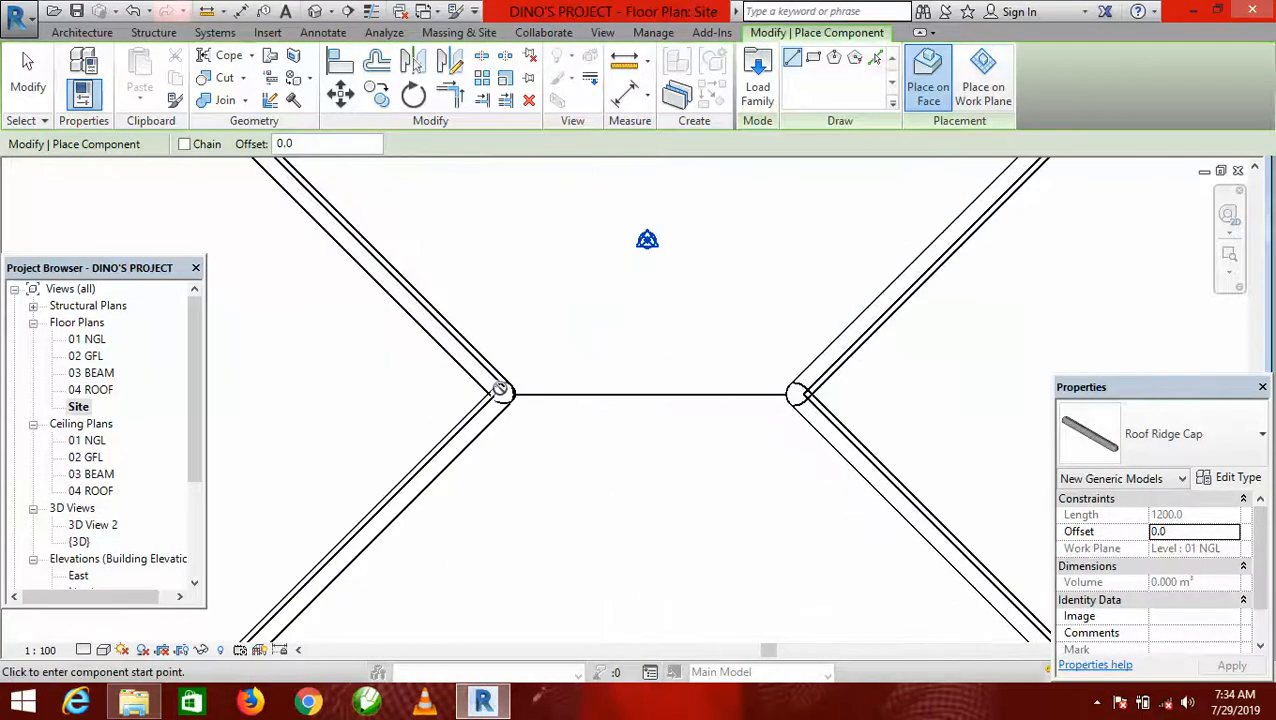
left_click(548, 394)
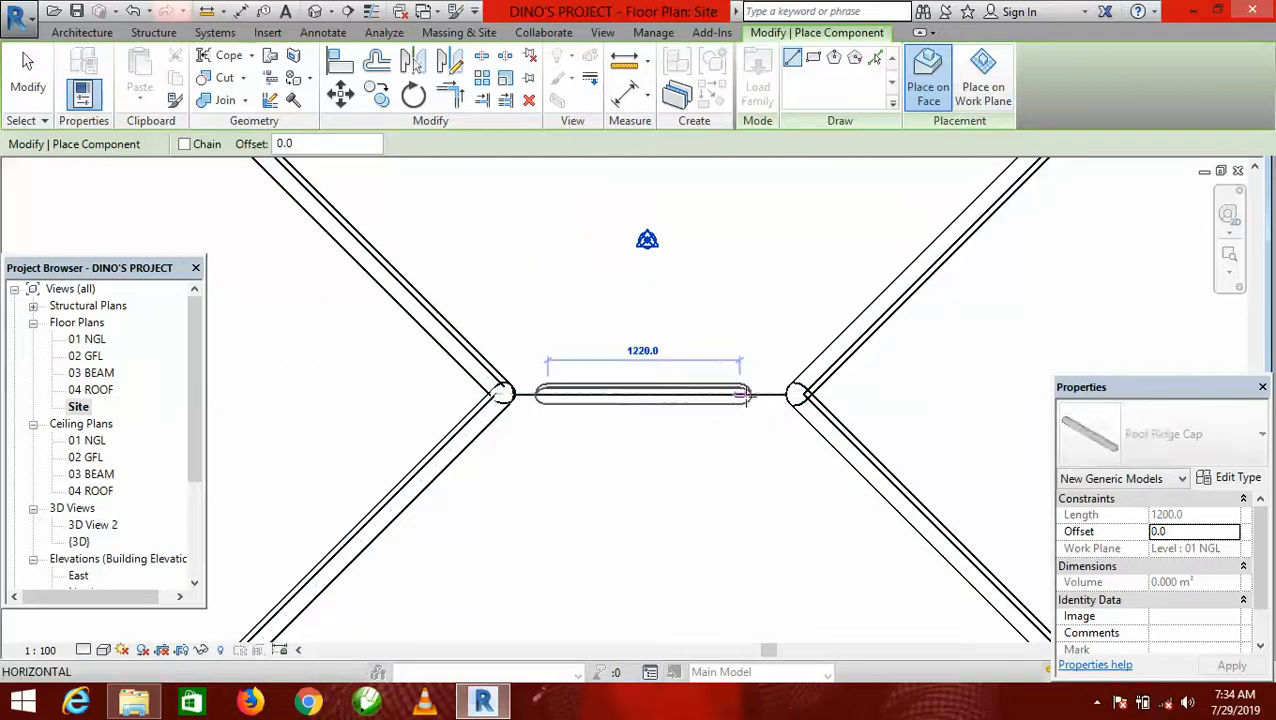
left_click(746, 394)
scroll(745, 290, "down", 5)
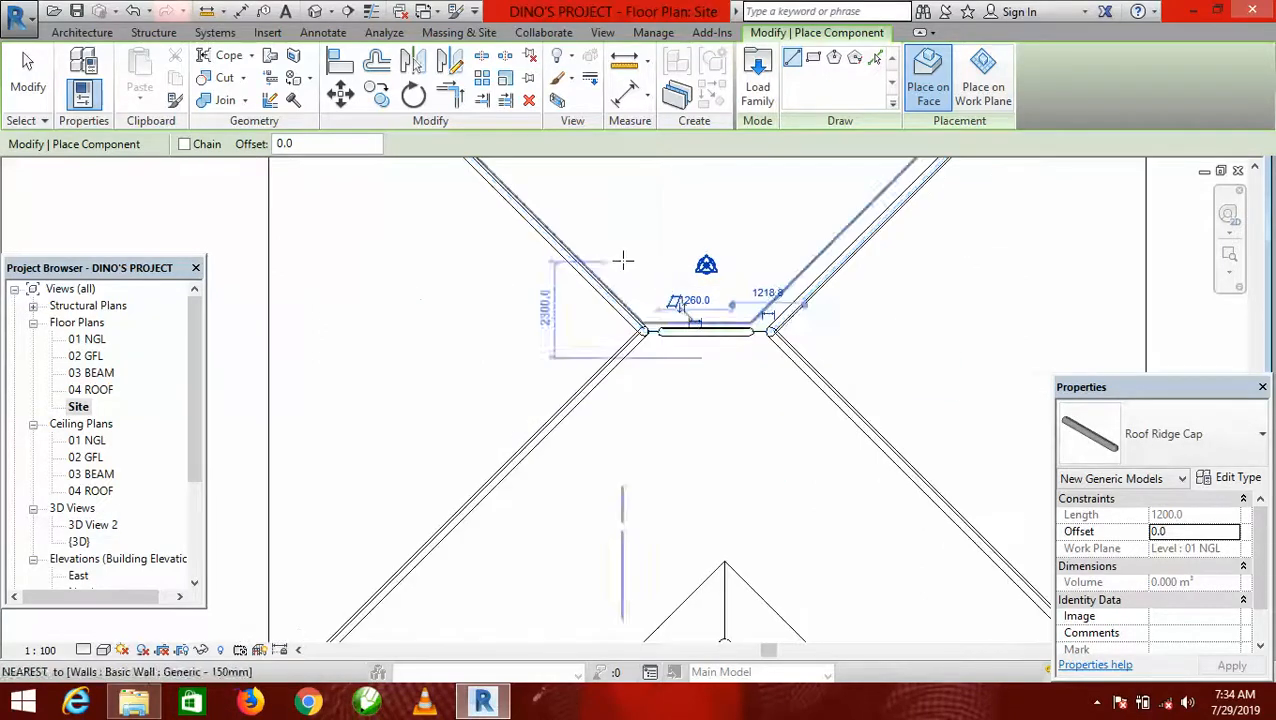
Place a roof ridge cap on the porch roof's ridge and stretch its rear end toward the main roof, about 900 mm long overall.
scroll(672, 440, "up", 4)
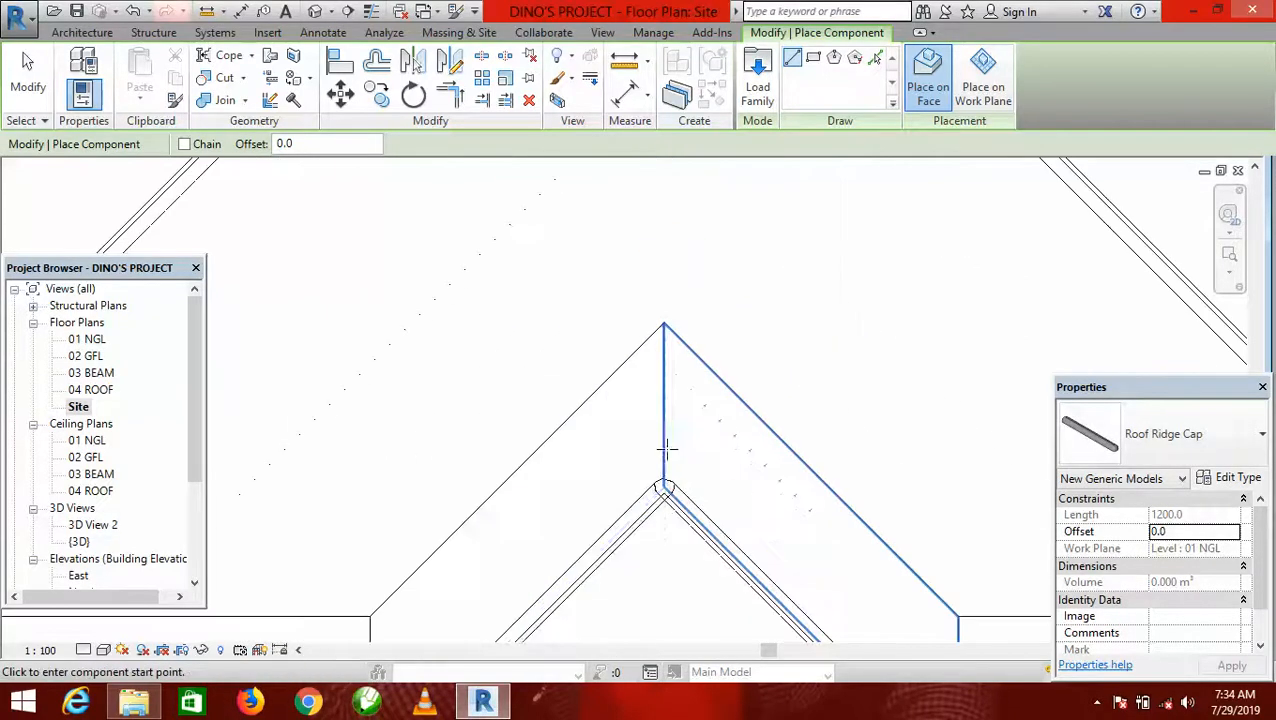
left_click(663, 455)
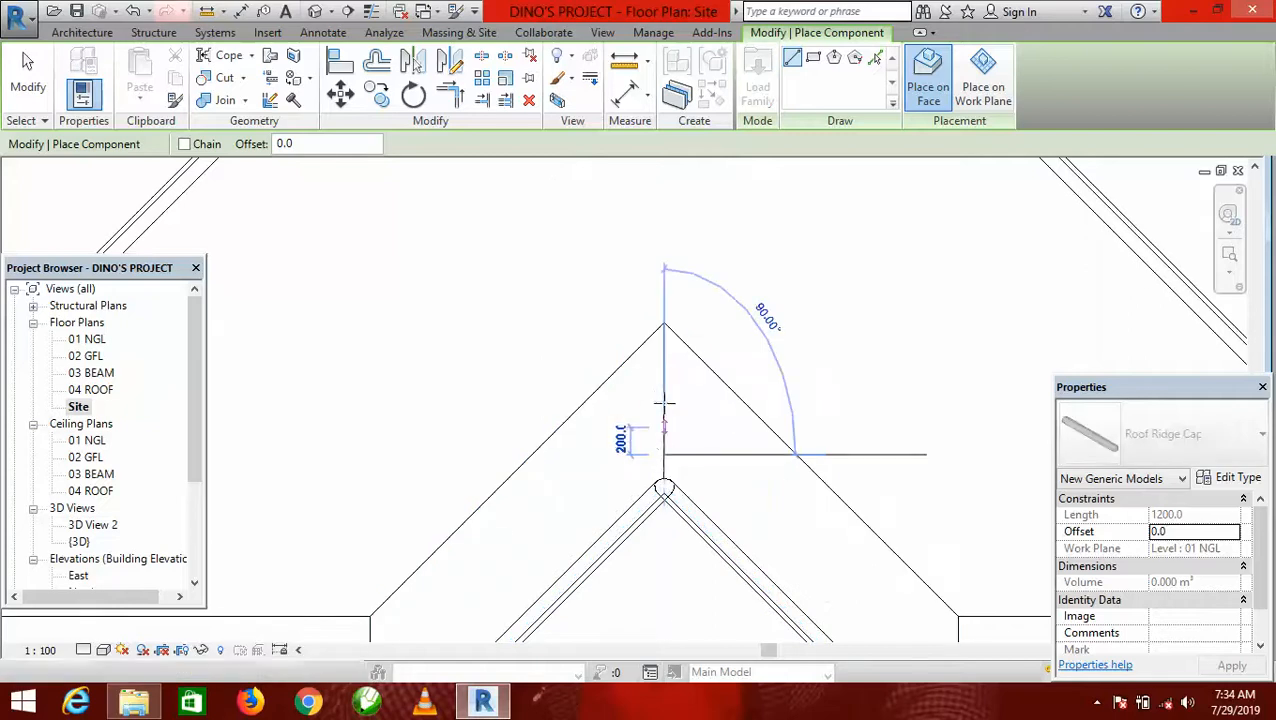
left_click(664, 357)
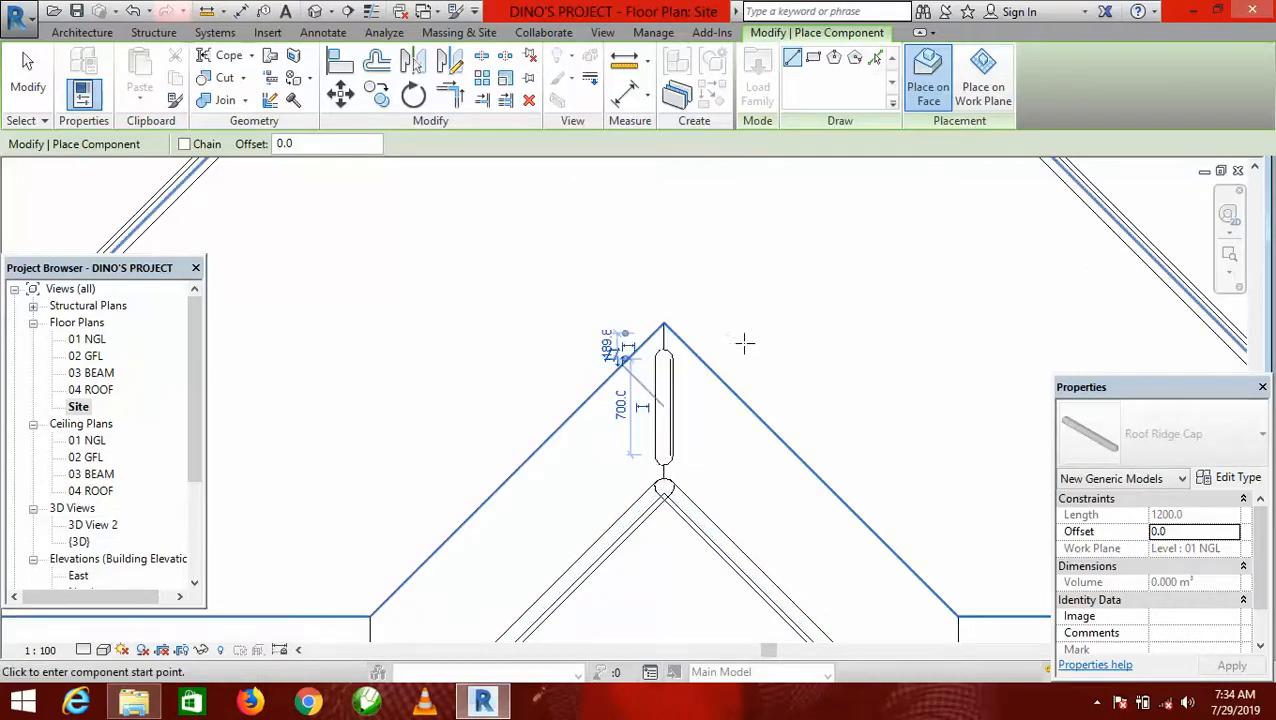
key("Escape")
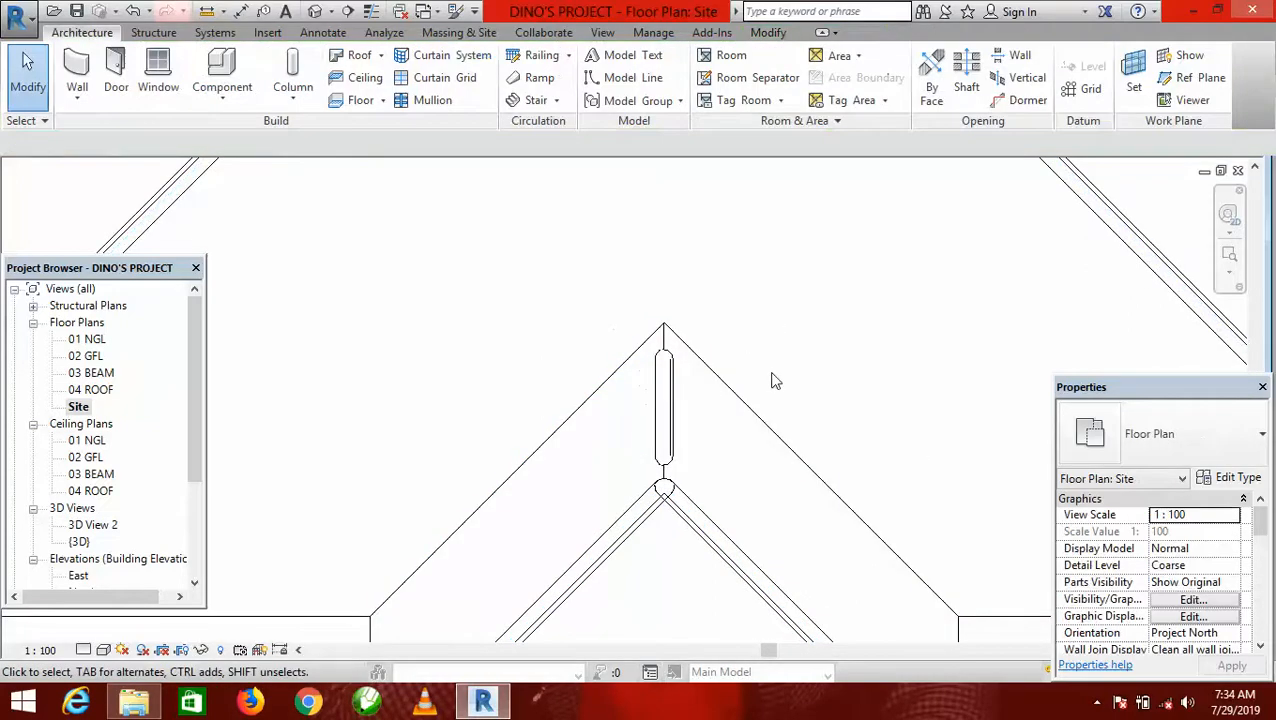
left_click(664, 348)
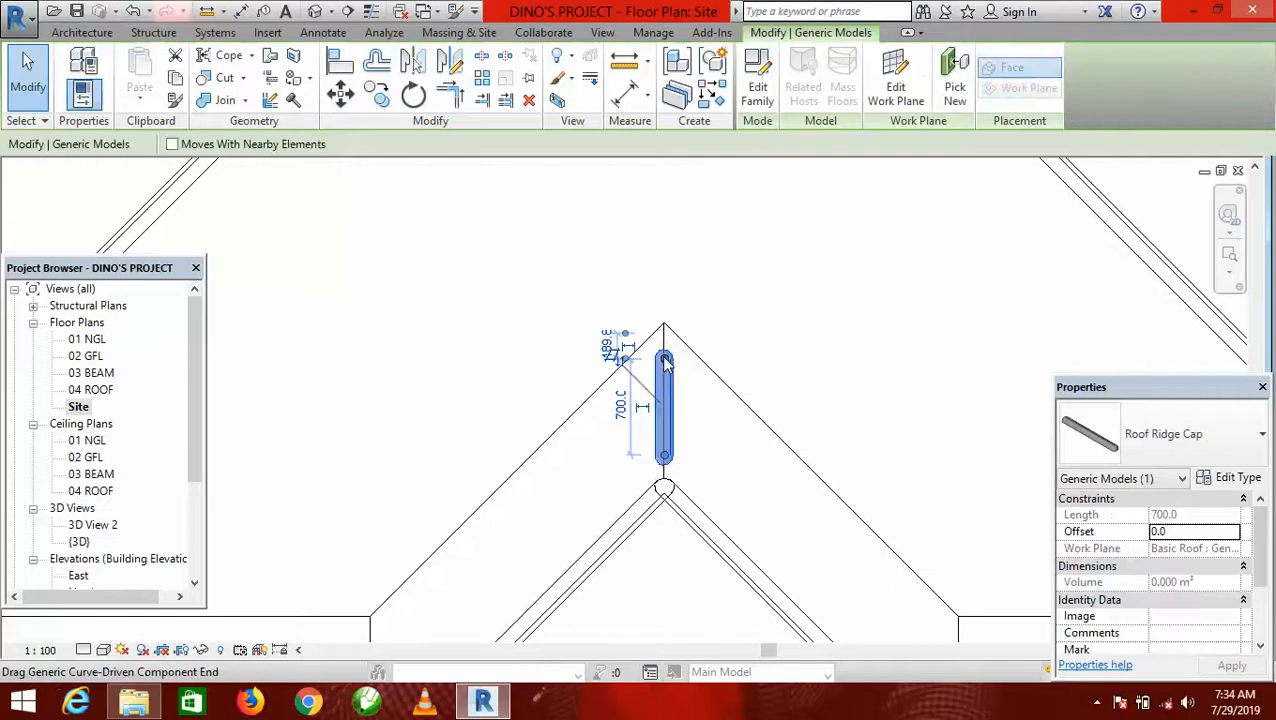
left_click_drag(665, 362, 664, 331)
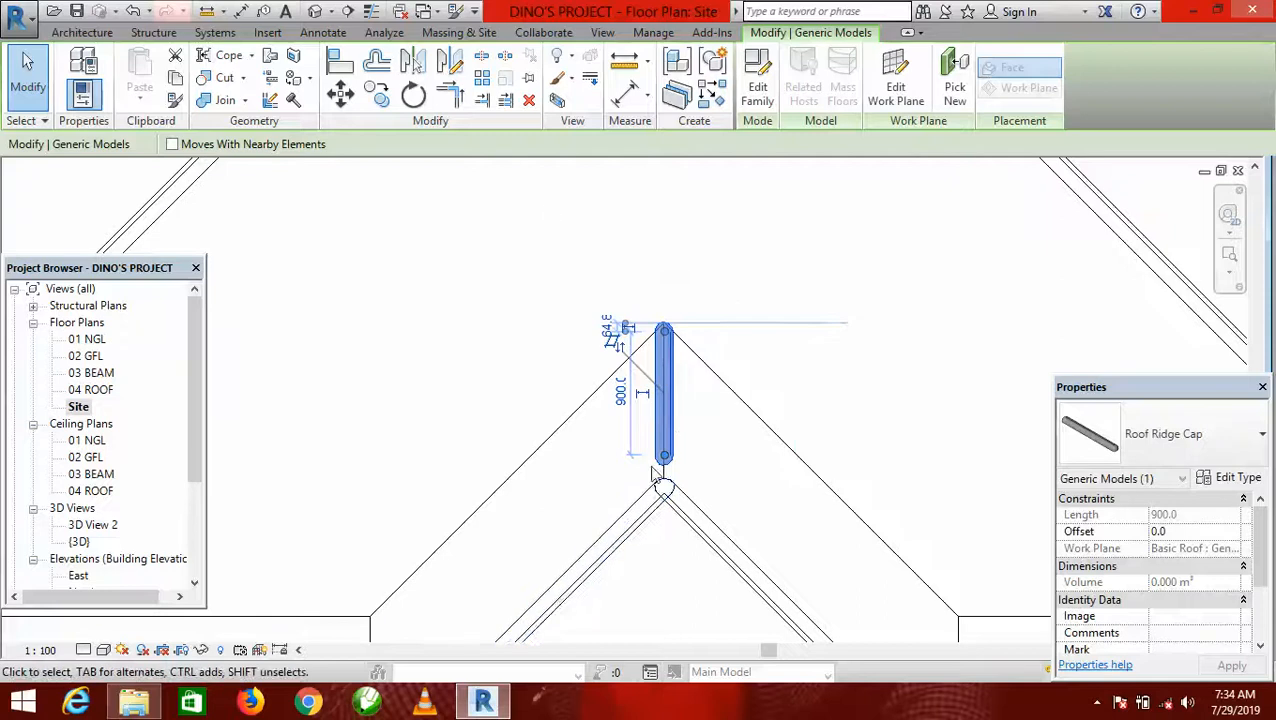
Trim/Extend the porch roof's left hip cap and its ridge cap to a corner at the hip junction.
scroll(685, 465, "down", 1)
left_click(447, 102)
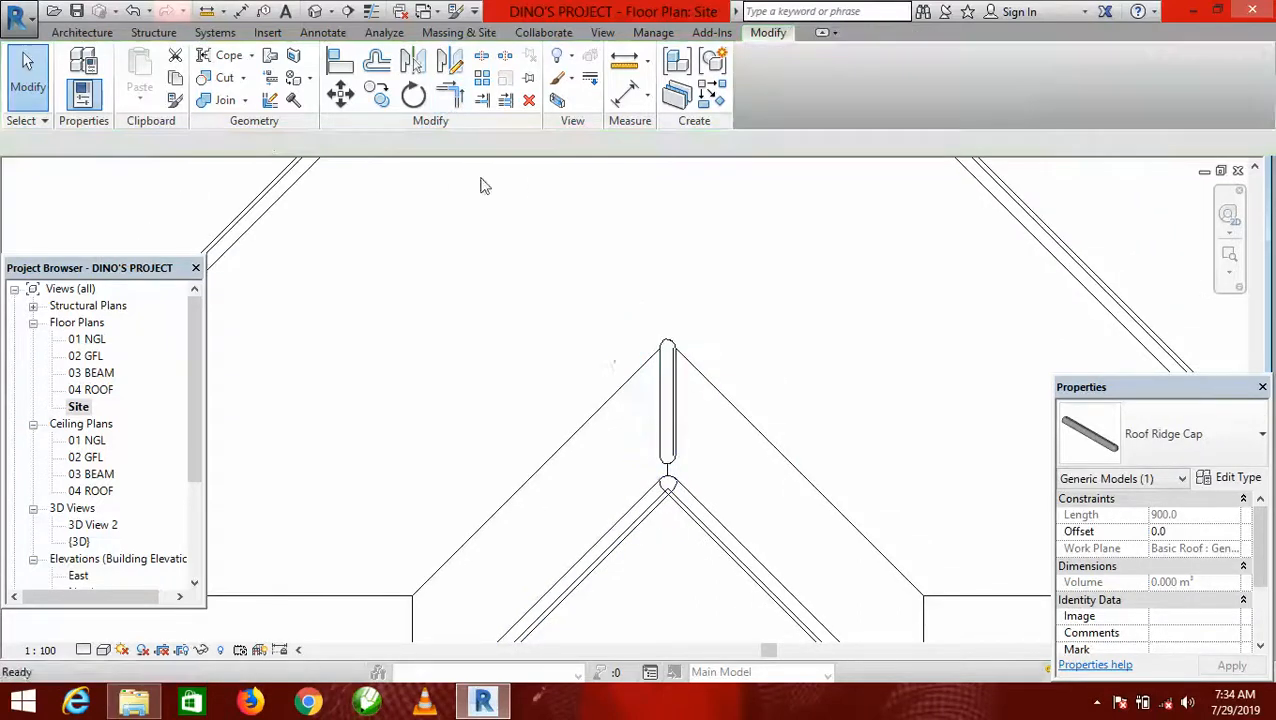
left_click(622, 519)
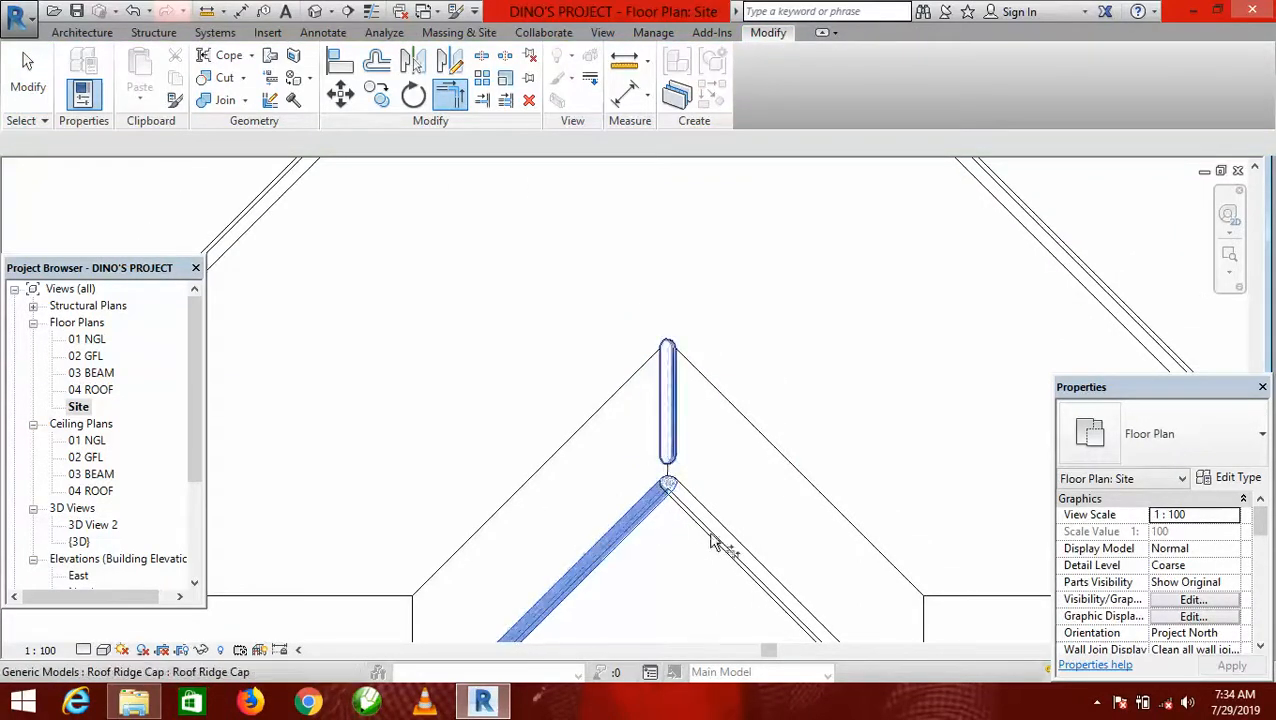
scroll(712, 541, "down", 4)
Trim/Extend the main roof's central ridge cap to corners with a left hip cap and a right hip cap.
scroll(718, 370, "up", 4)
left_click(562, 321)
left_click(676, 352)
left_click(765, 383)
left_click(692, 353)
scroll(720, 418, "down", 4)
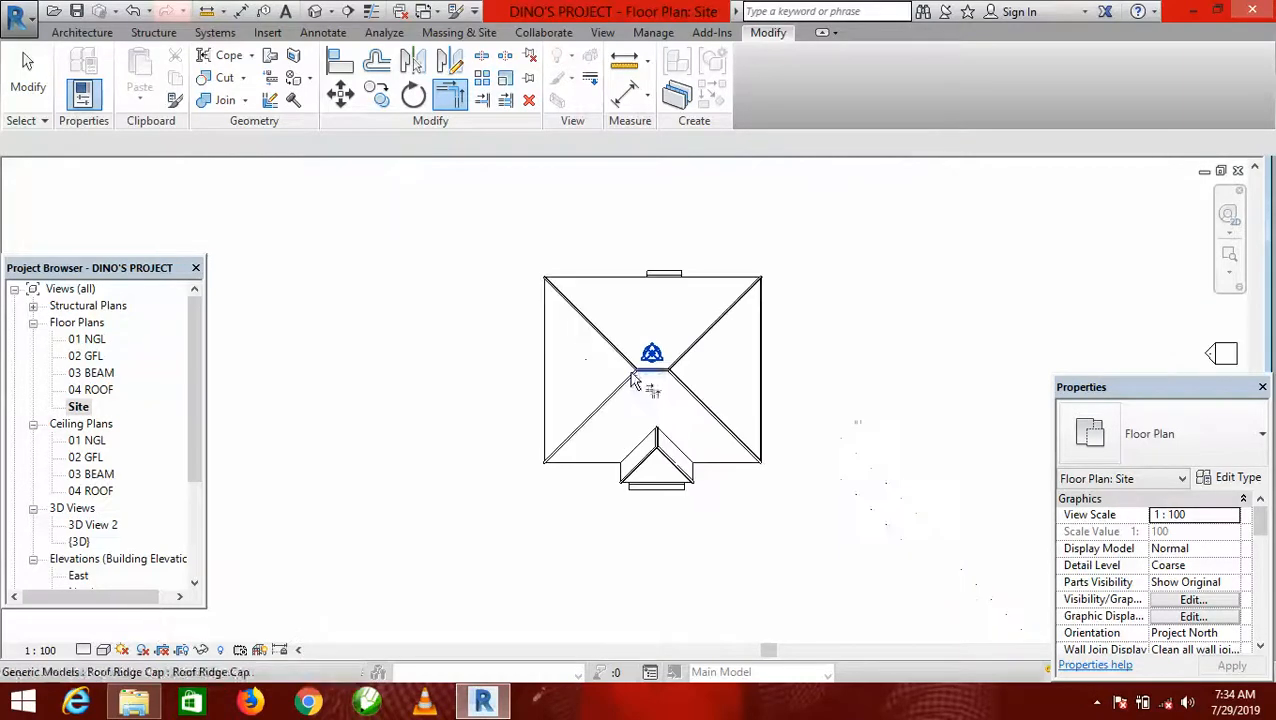
key("Escape")
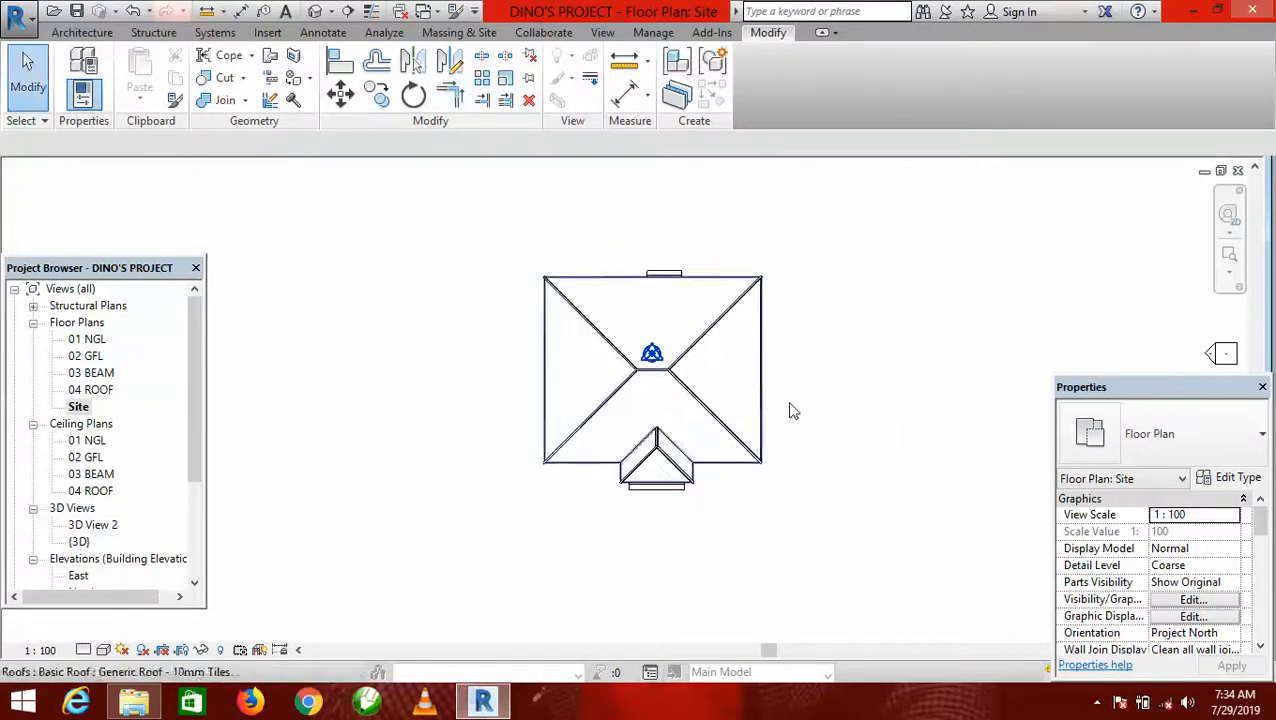
Examine the joined ridge caps on the main and porch roofs in the default 3D view.
left_click(315, 12)
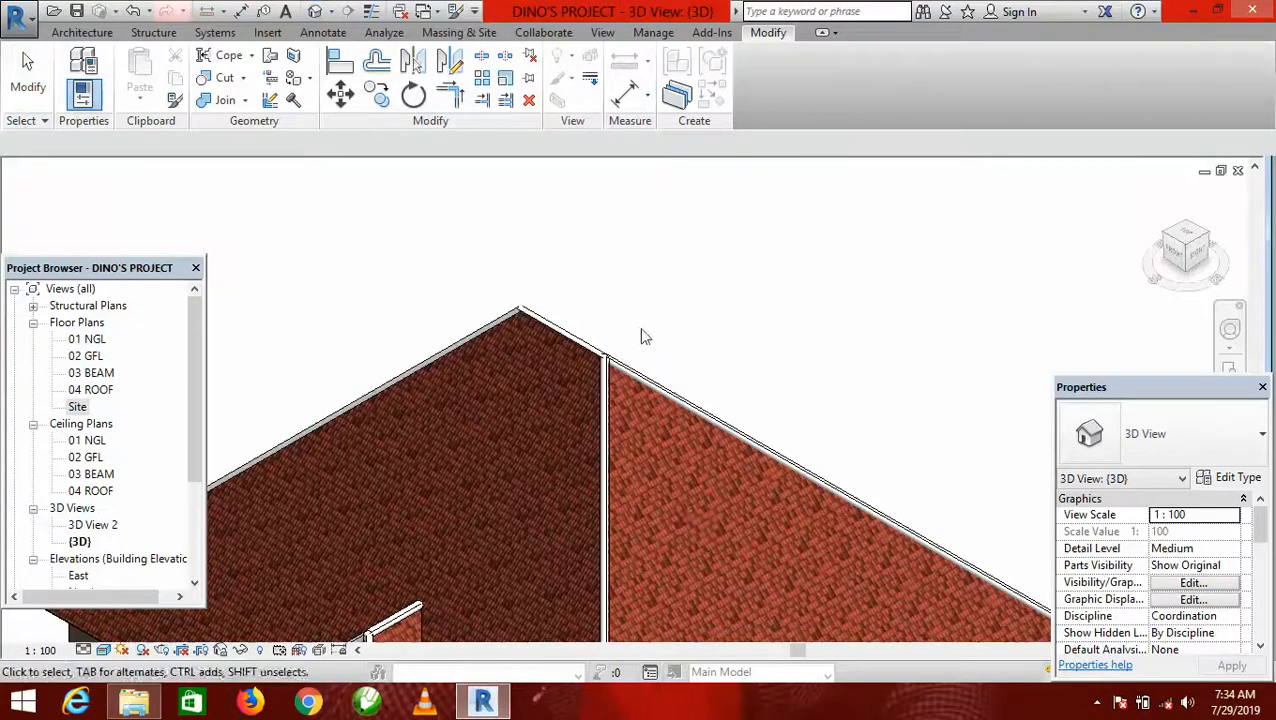
scroll(645, 333, "down", 3)
scroll(700, 360, "up", 2)
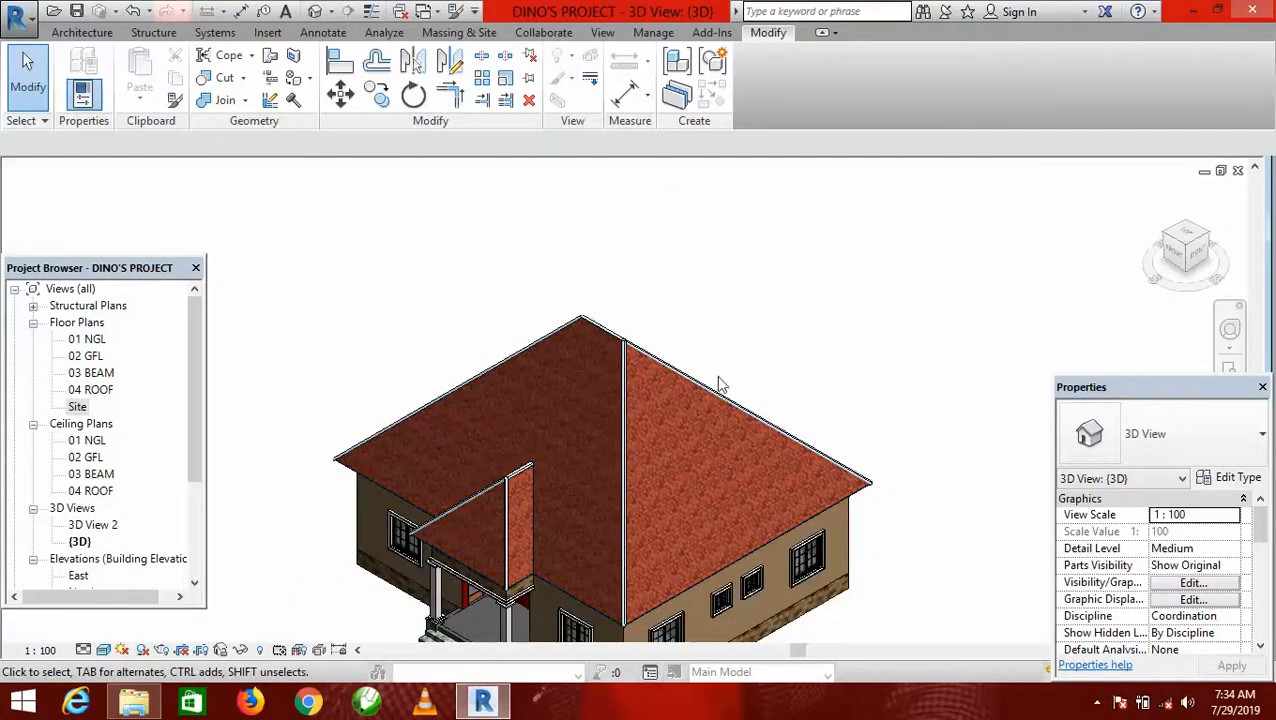
Set the MAT material of the Roof Ridge Cap type to 05 Roof Matr. through the main roof's front hip cap.
scroll(784, 345, "down", 2)
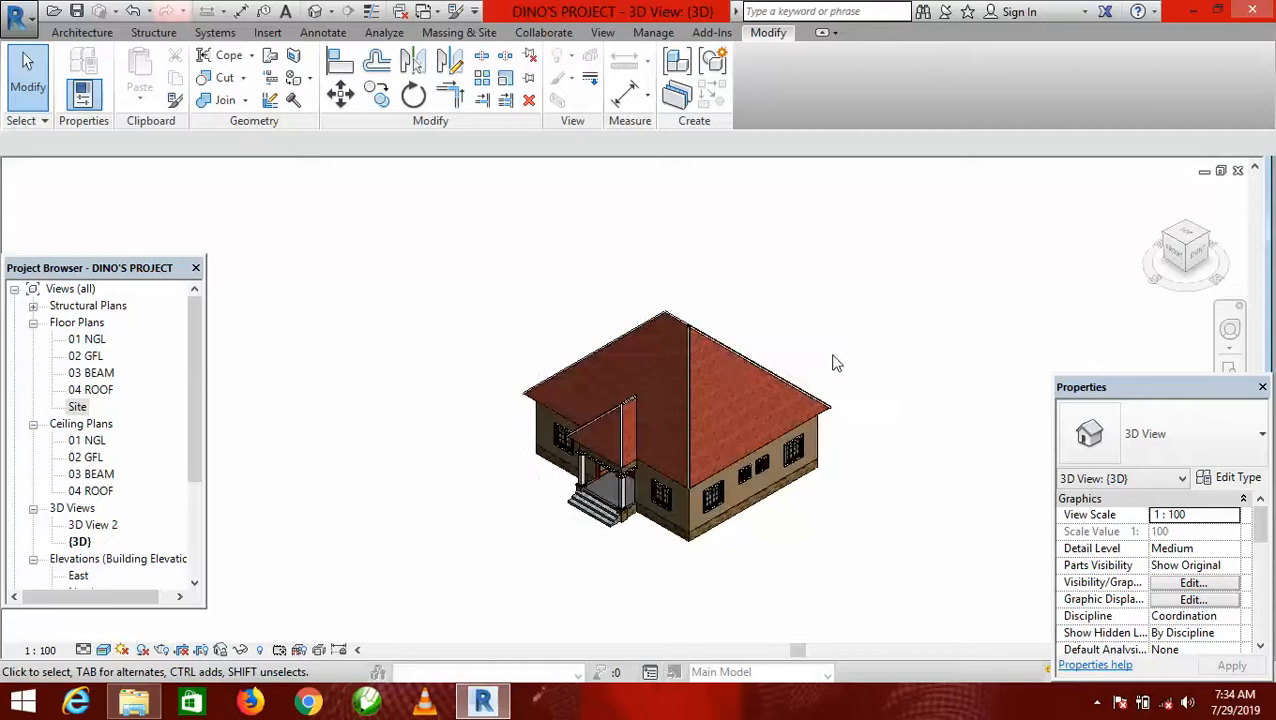
scroll(836, 363, "up", 2)
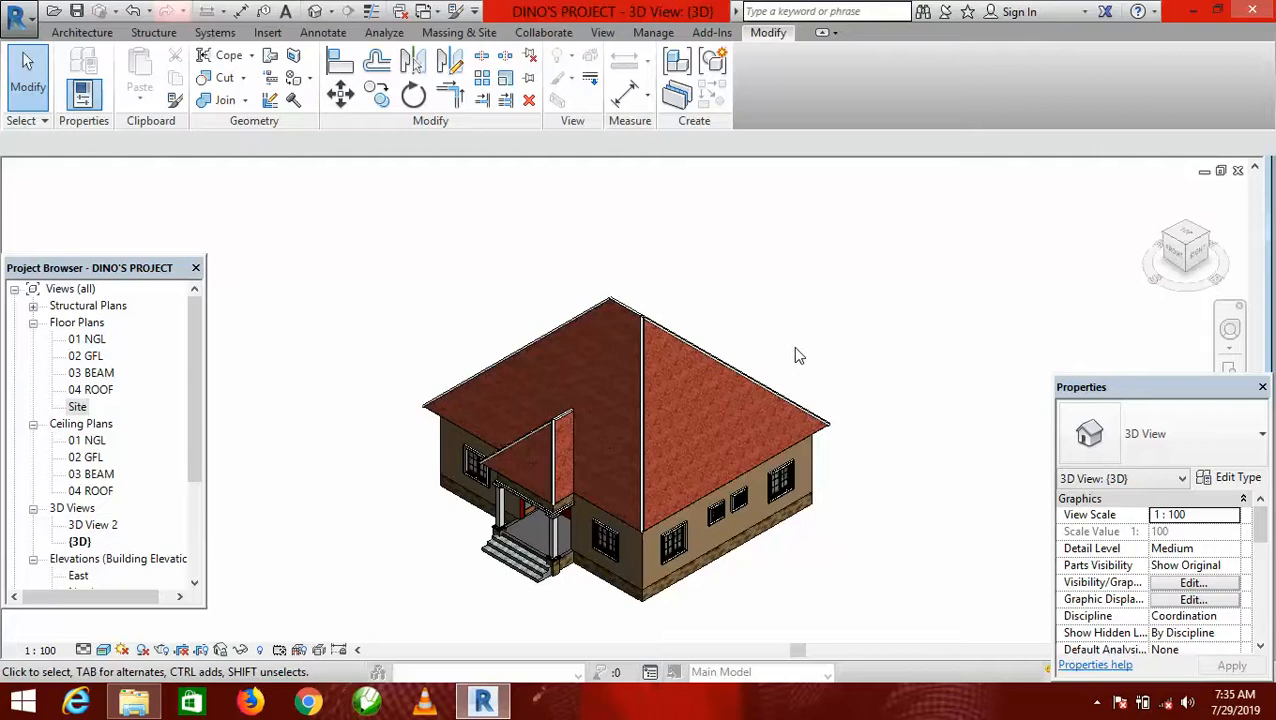
scroll(635, 460, "up", 4)
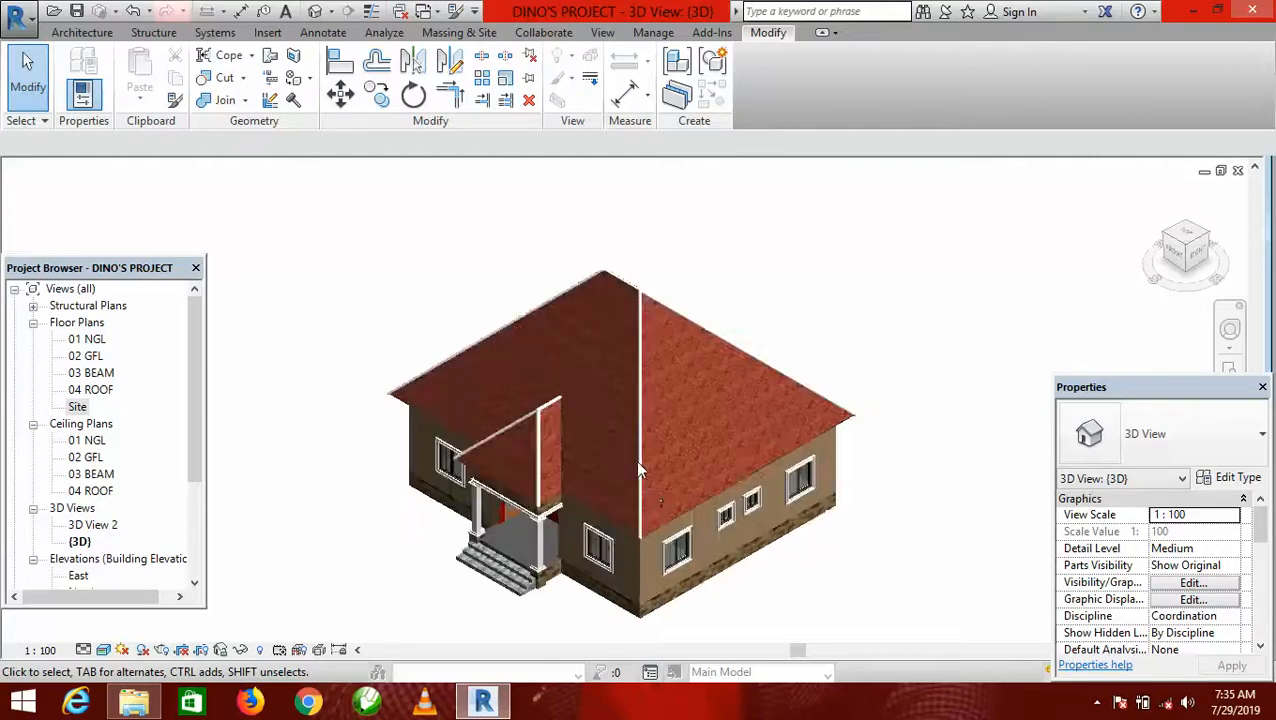
scroll(632, 418, "up", 5)
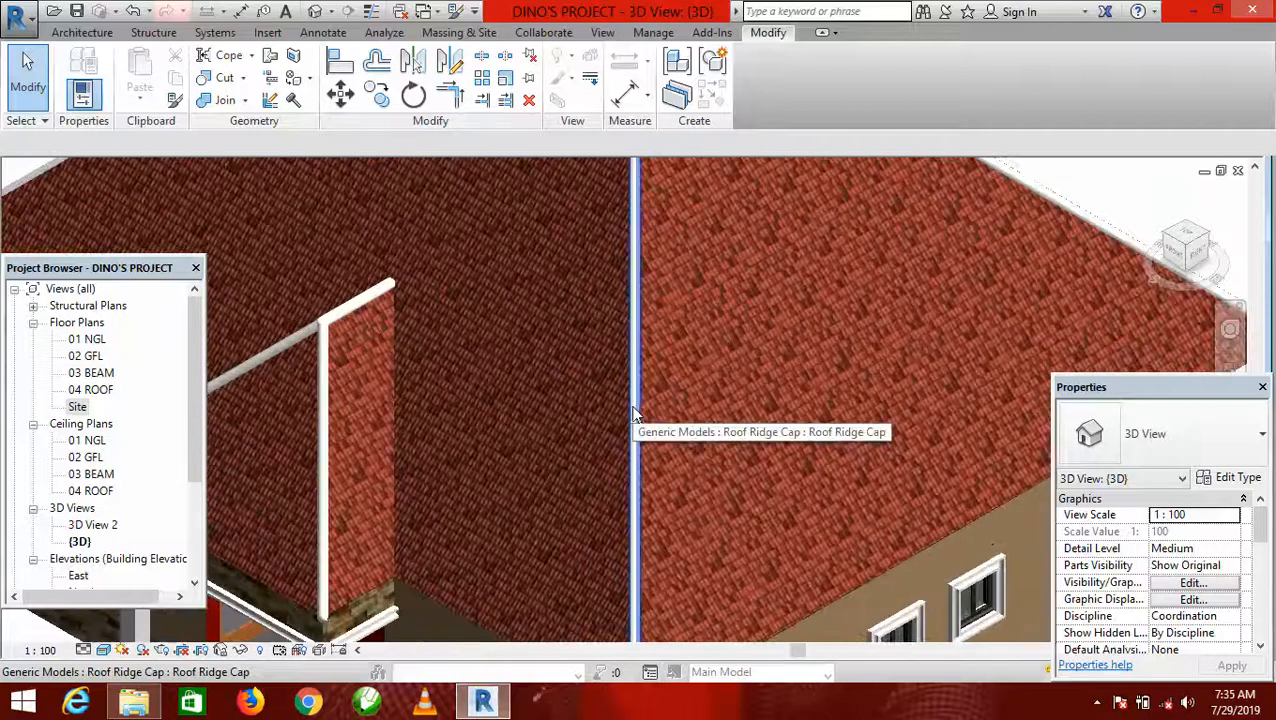
left_click(634, 413)
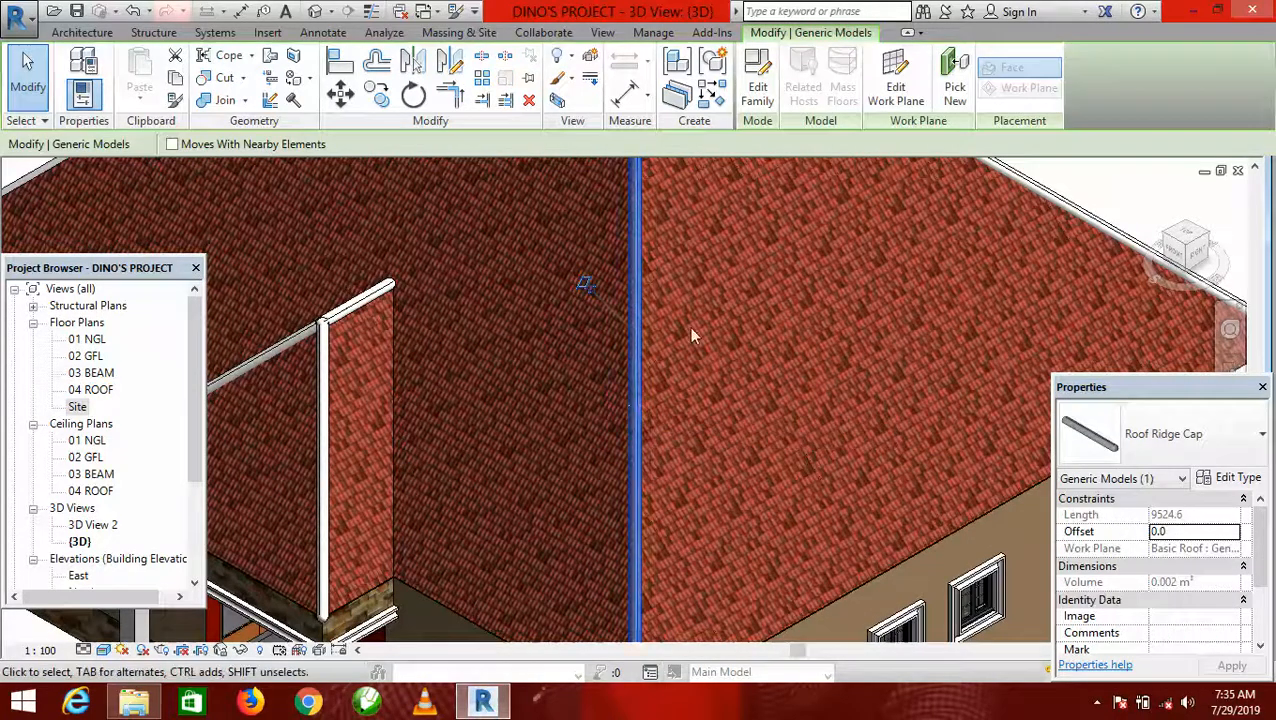
scroll(697, 300, "down", 5)
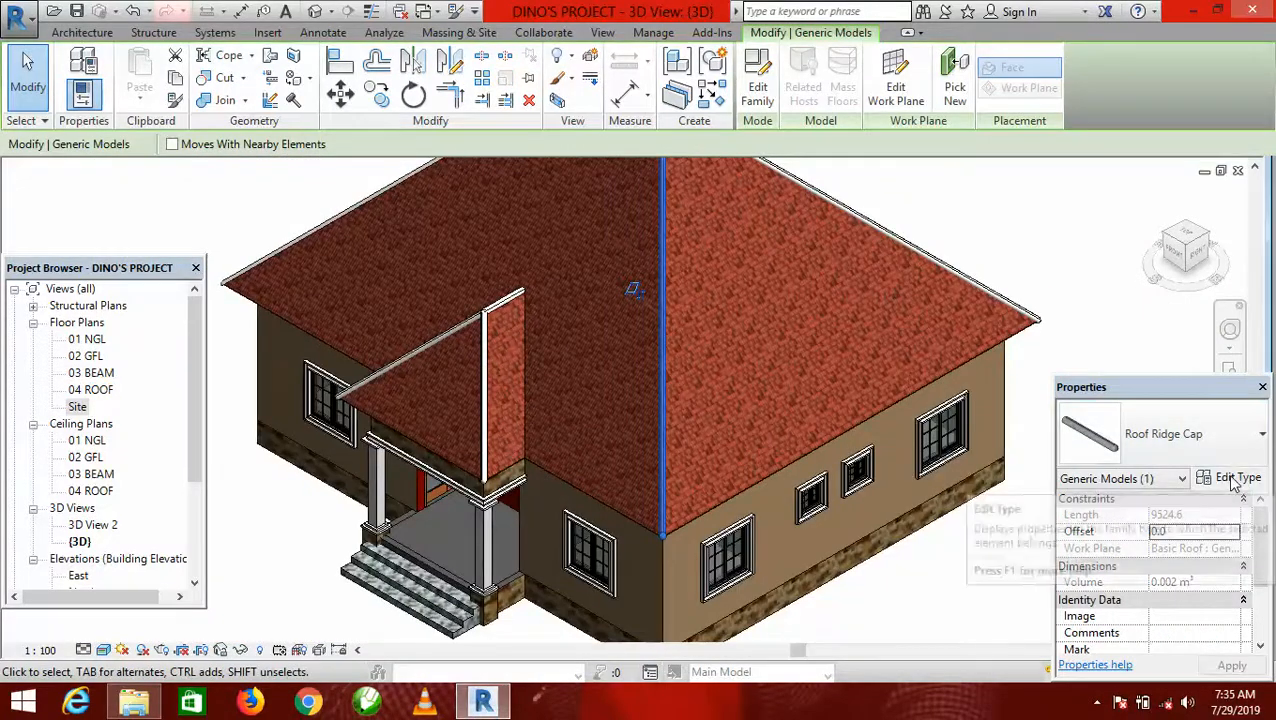
left_click(1236, 480)
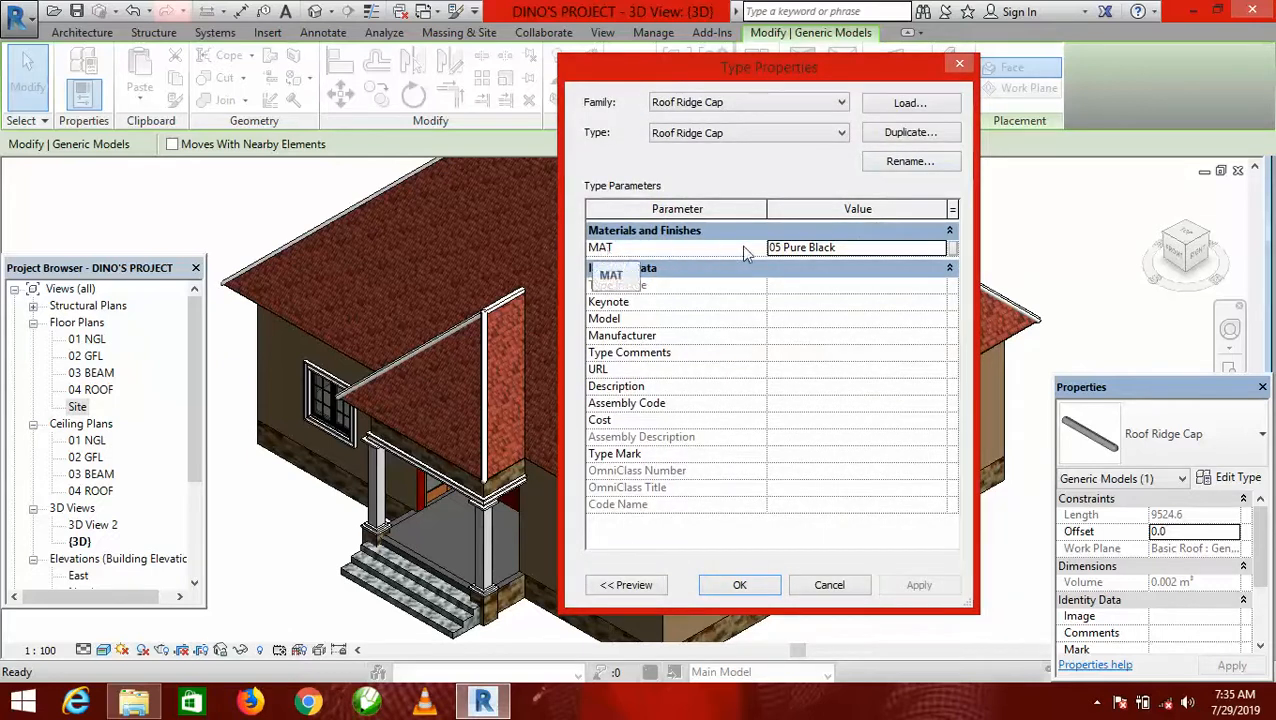
left_click(938, 247)
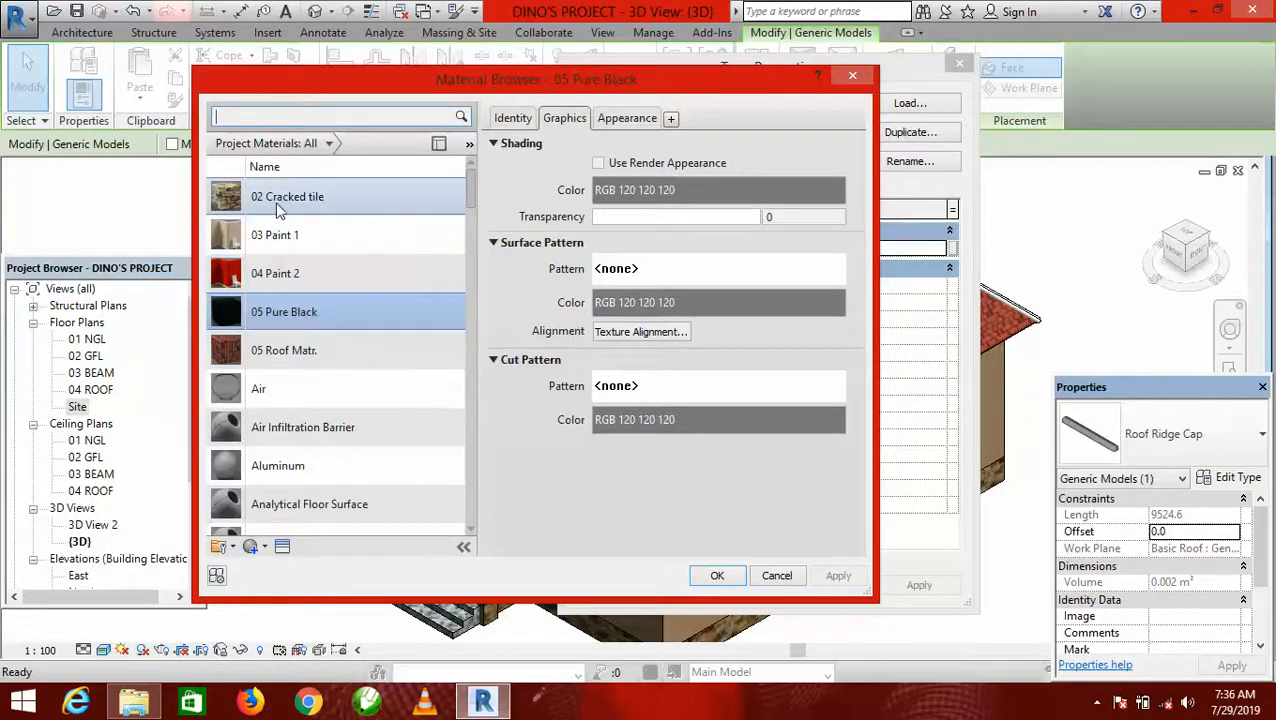
left_click(293, 355)
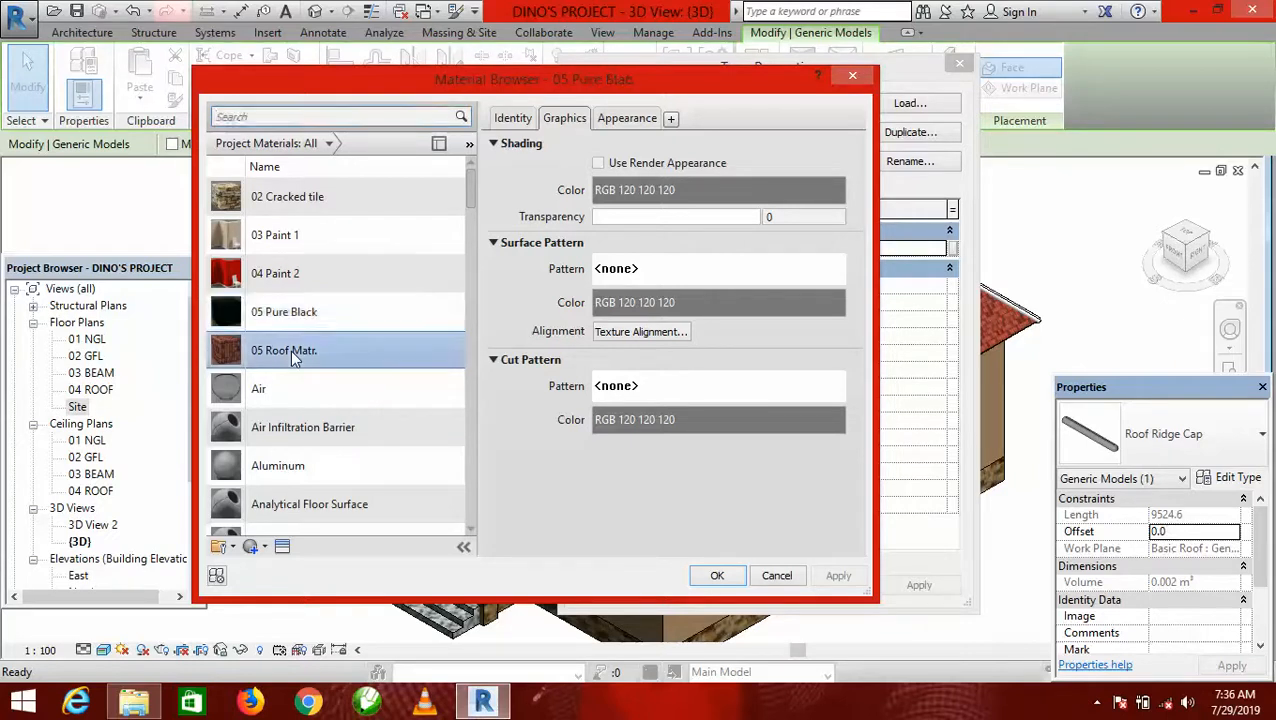
left_click(717, 578)
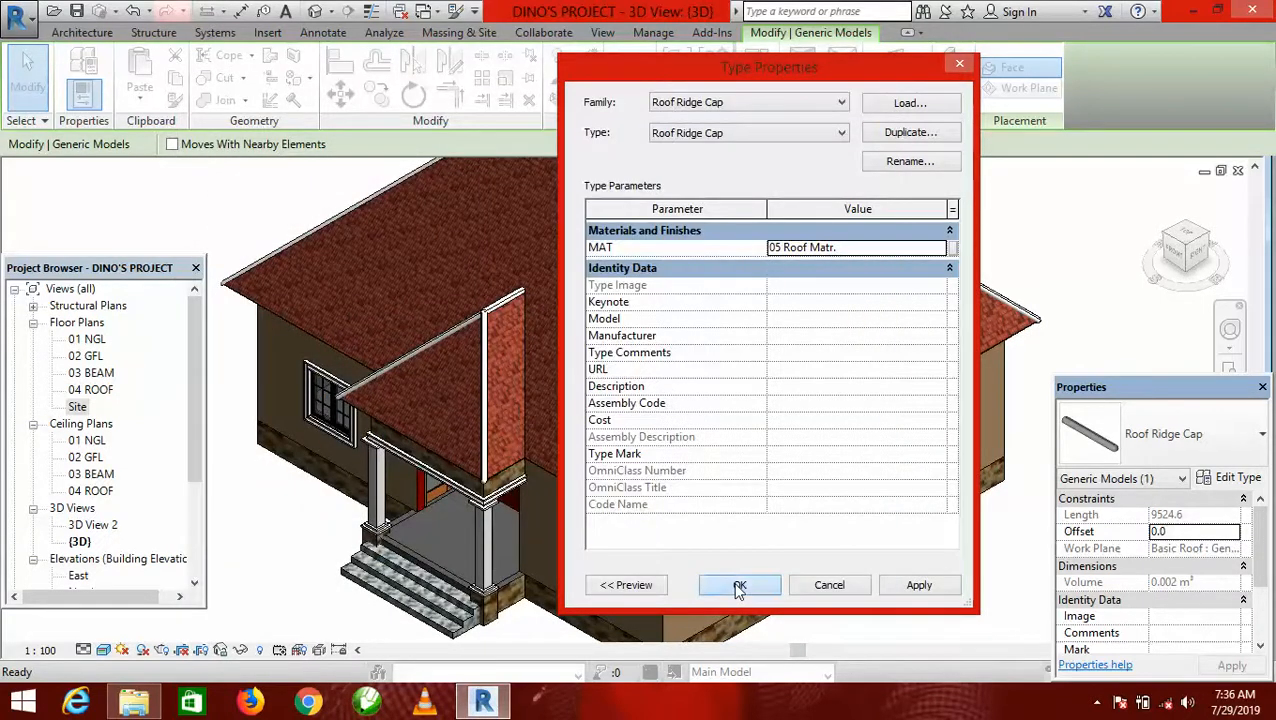
left_click(738, 587)
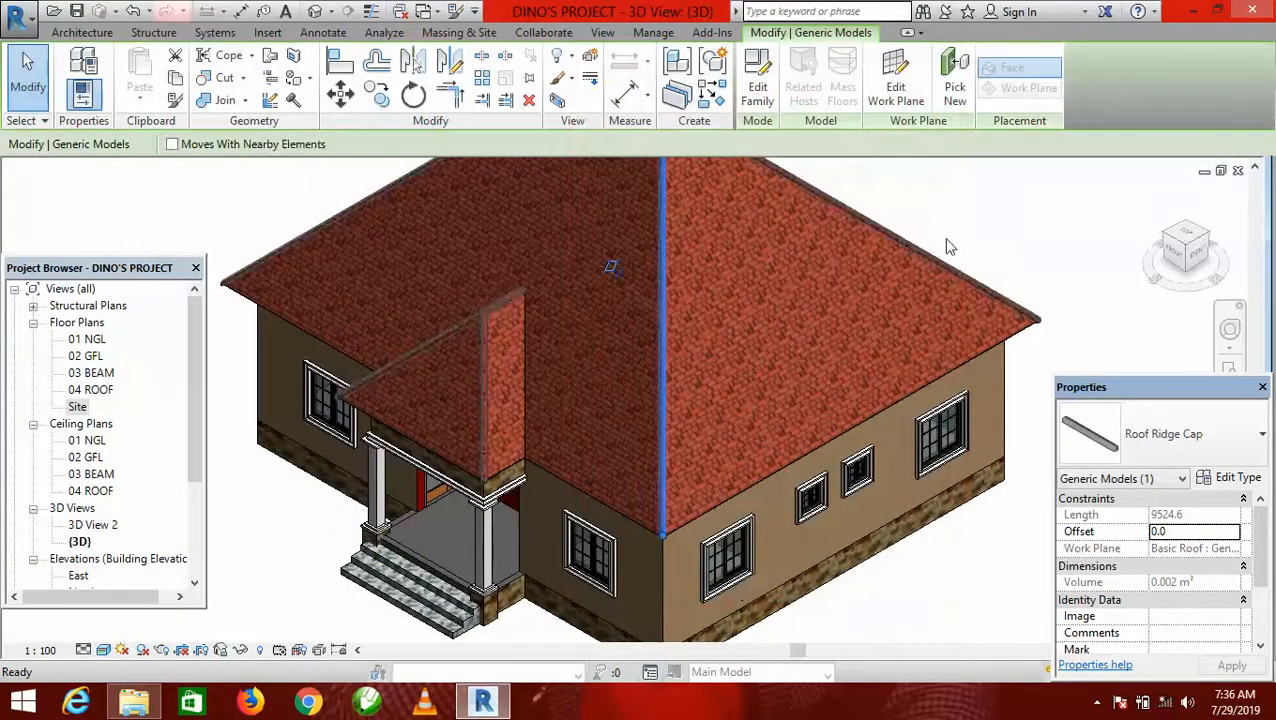
left_click(976, 236)
Examine the recoloured ridge caps on the main and porch roofs from several sides, ending in the home 3D view.
scroll(569, 397, "down", 4)
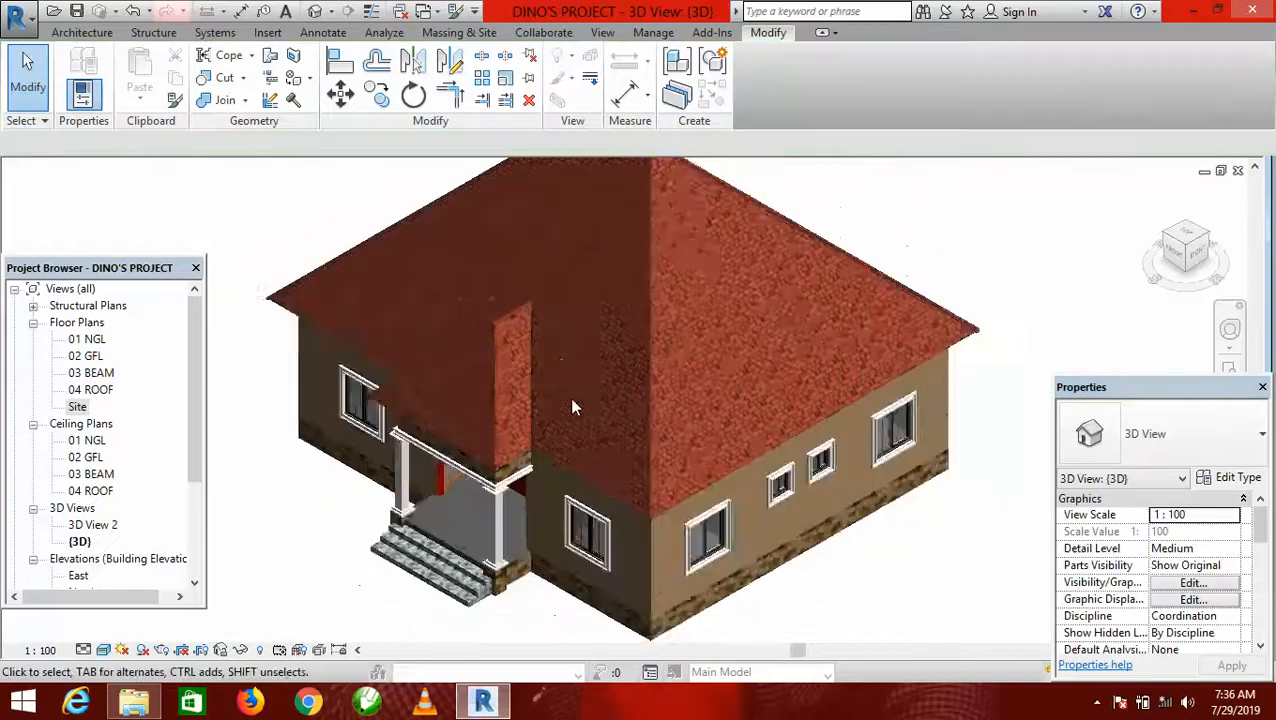
scroll(826, 336, "up", 1)
scroll(864, 313, "down", 1)
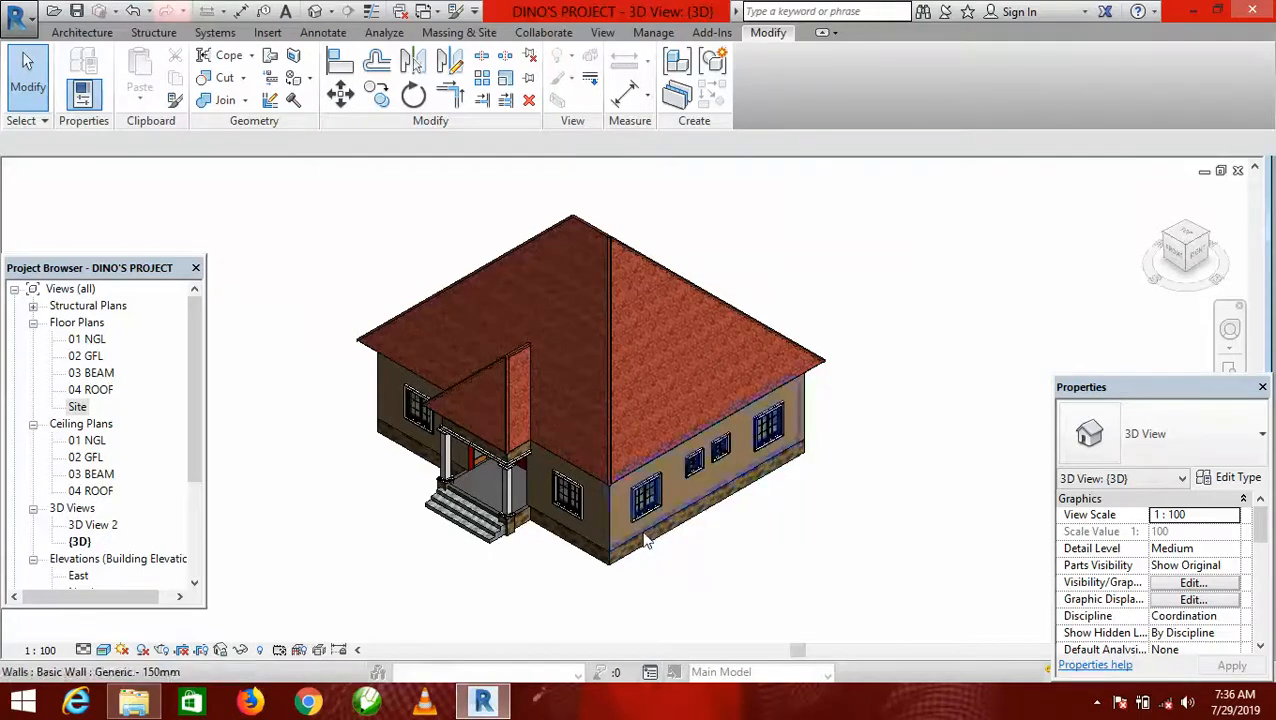
scroll(752, 563, "up", 3)
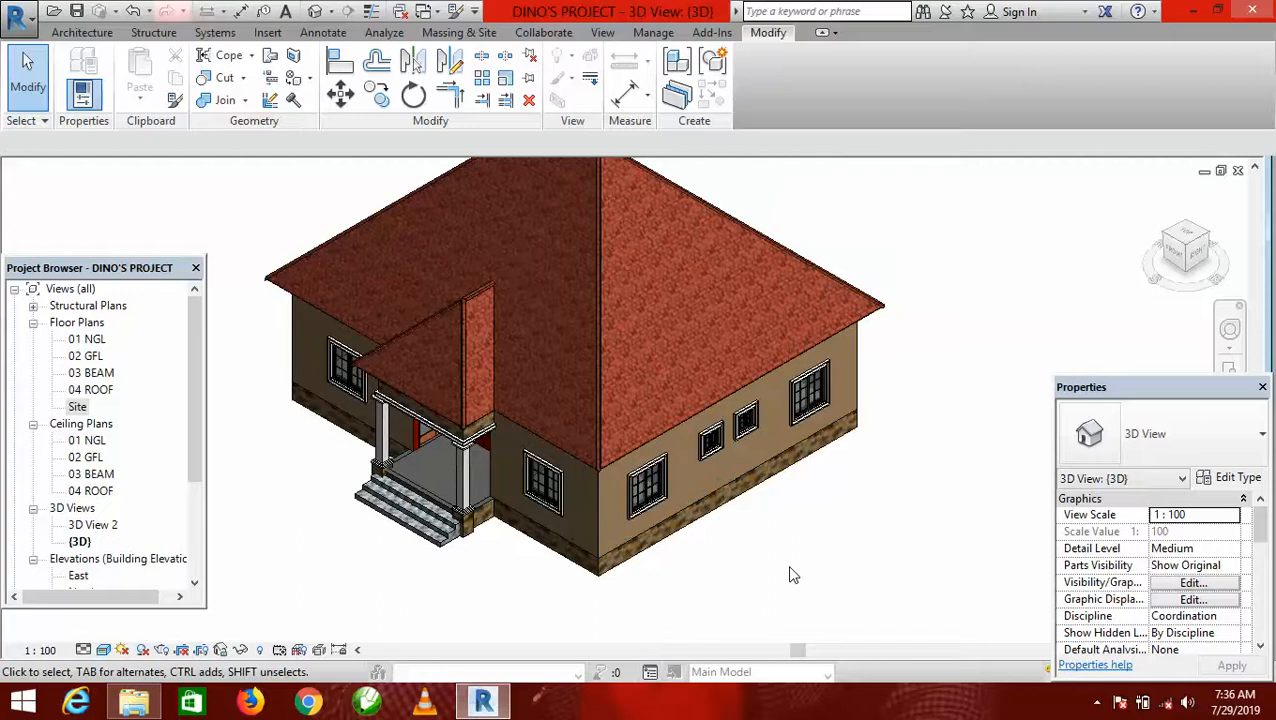
middle_click_drag(789, 575, 619, 376, "shift")
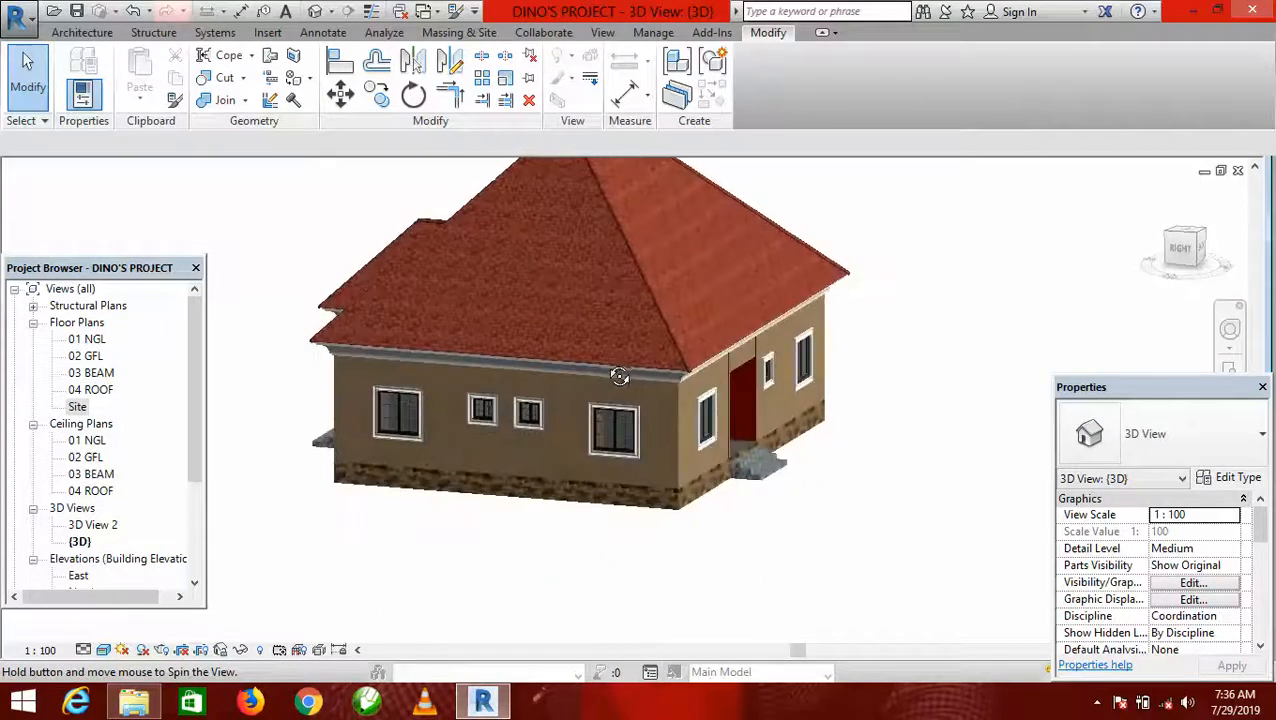
scroll(536, 434, "up", 1)
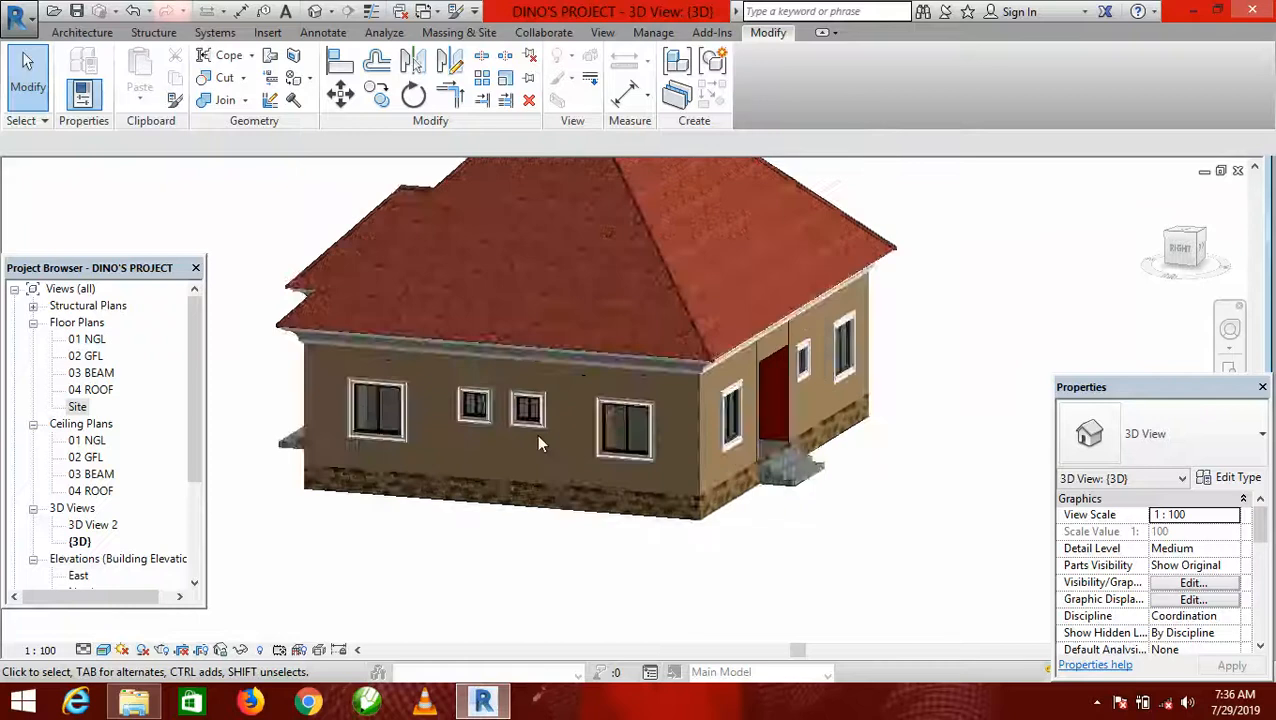
scroll(539, 432, "up", 1)
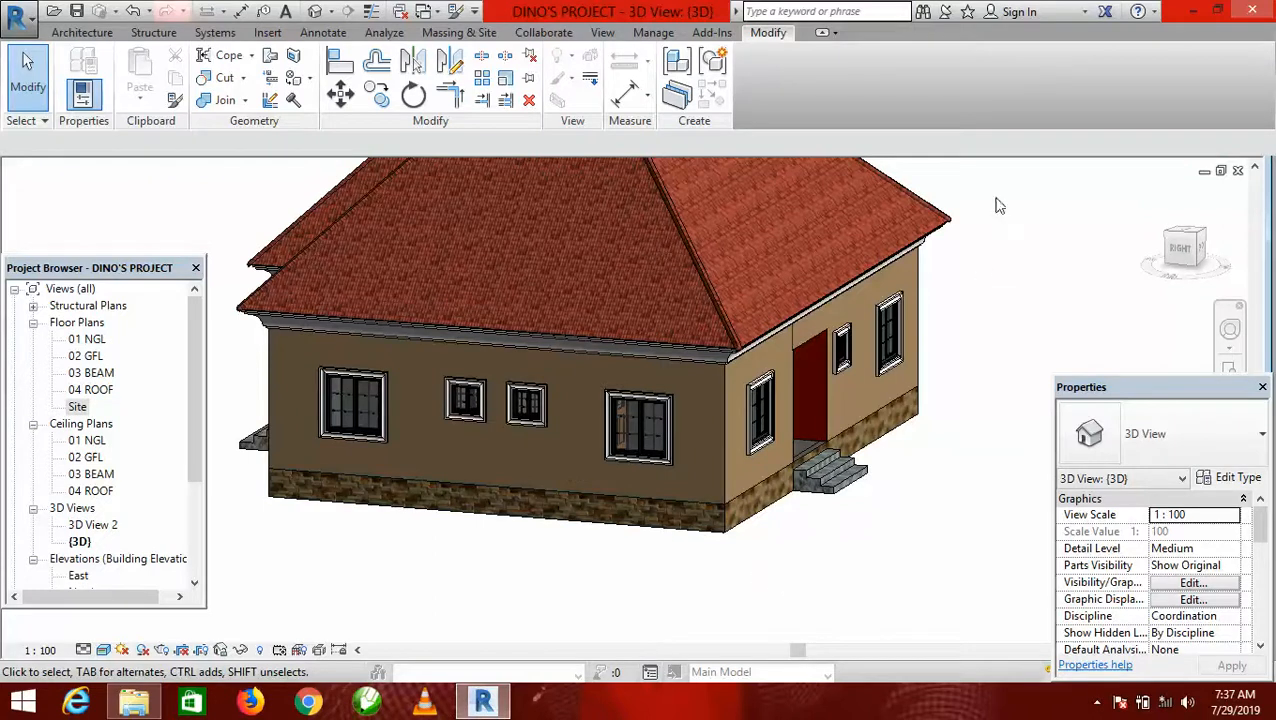
left_click(1164, 208)
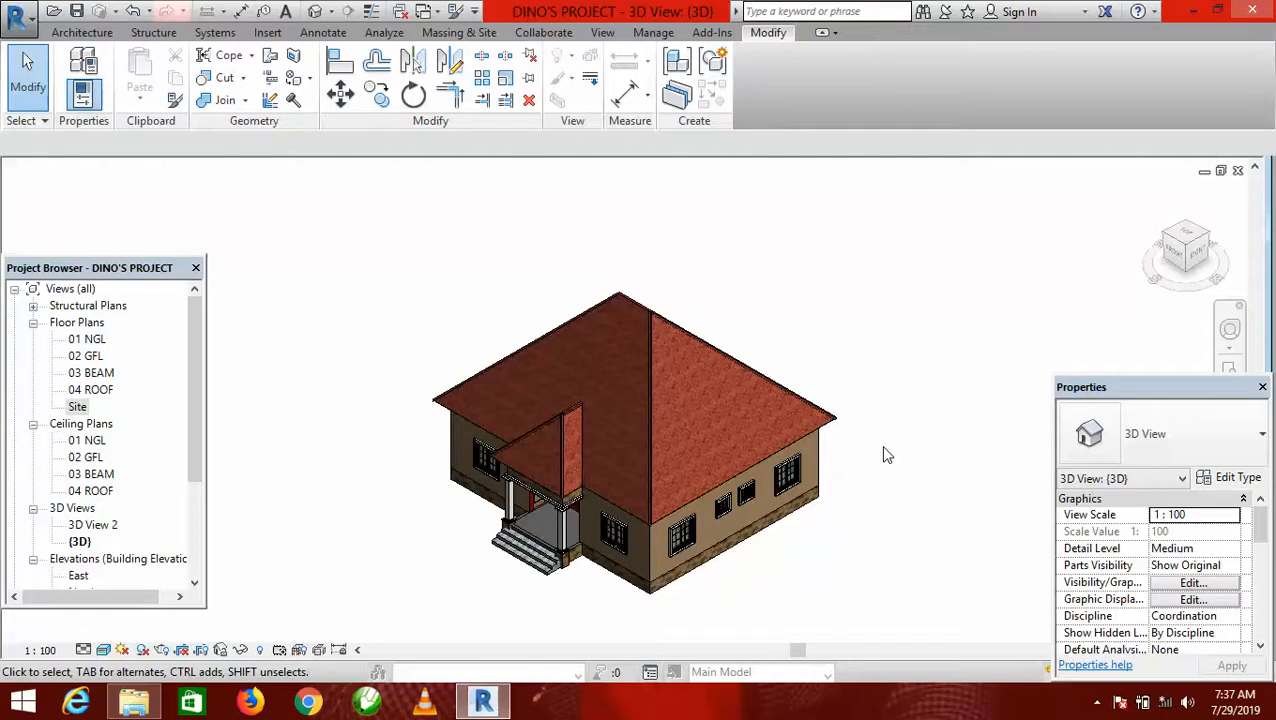
left_click(1096, 704)
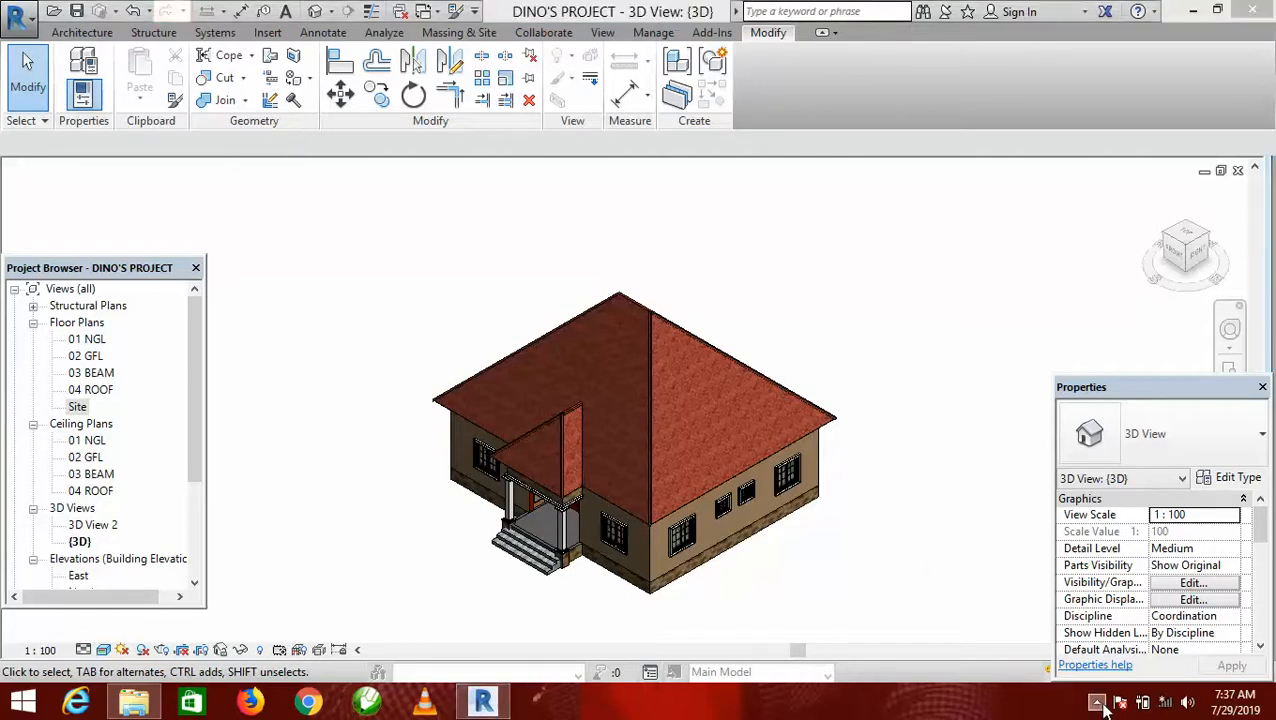